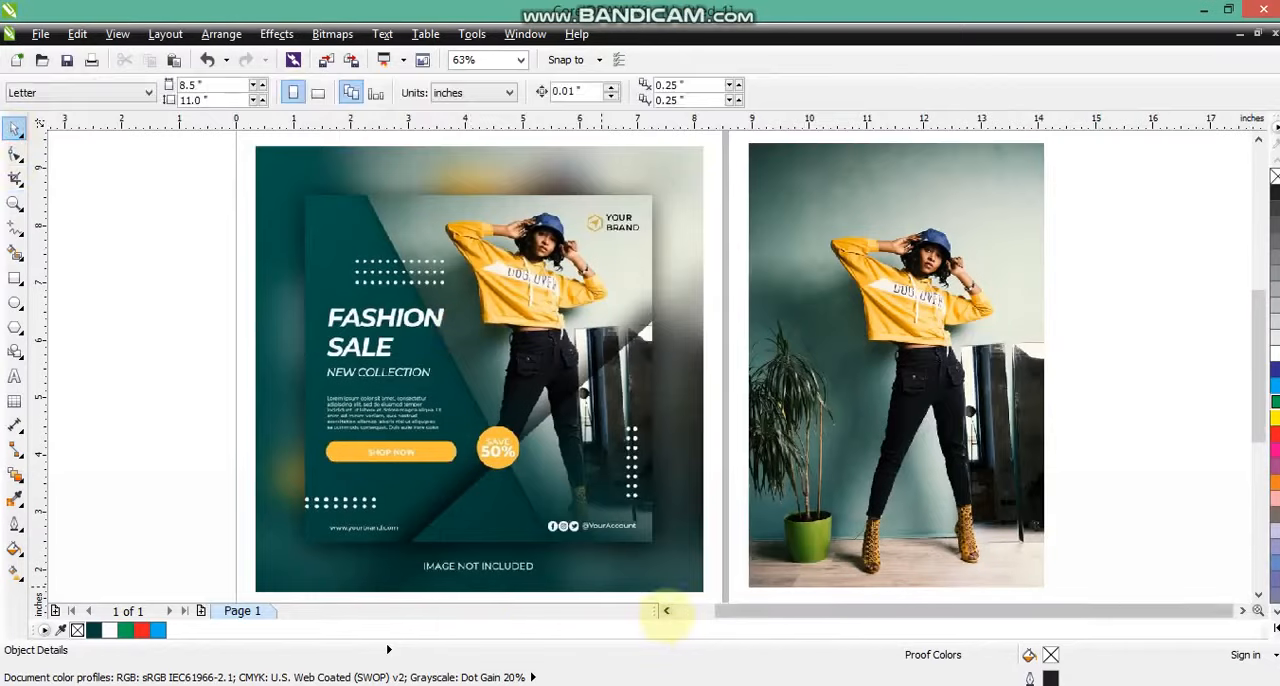
Draw a square about 6.03 inches wide on the blank area beside the reference design and fill it with dark green.
click(15, 278)
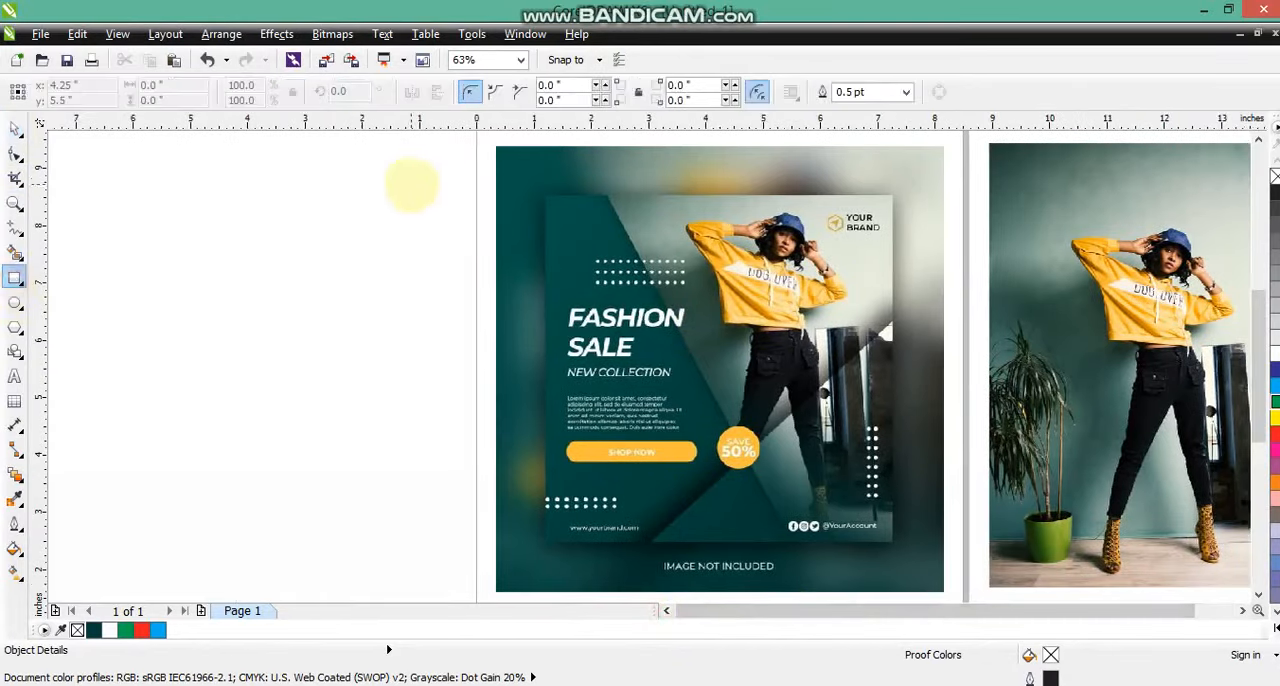
drag(435, 199, 89, 478)
key(space)
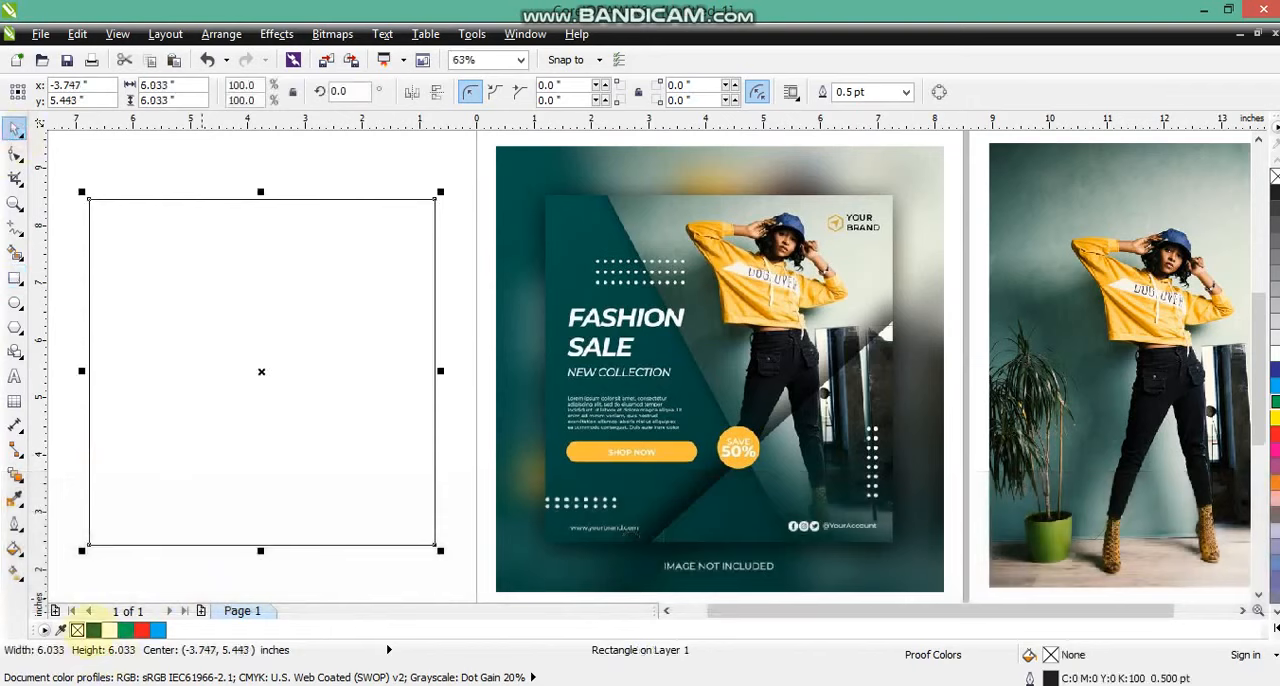
click(93, 631)
key(ctrl)
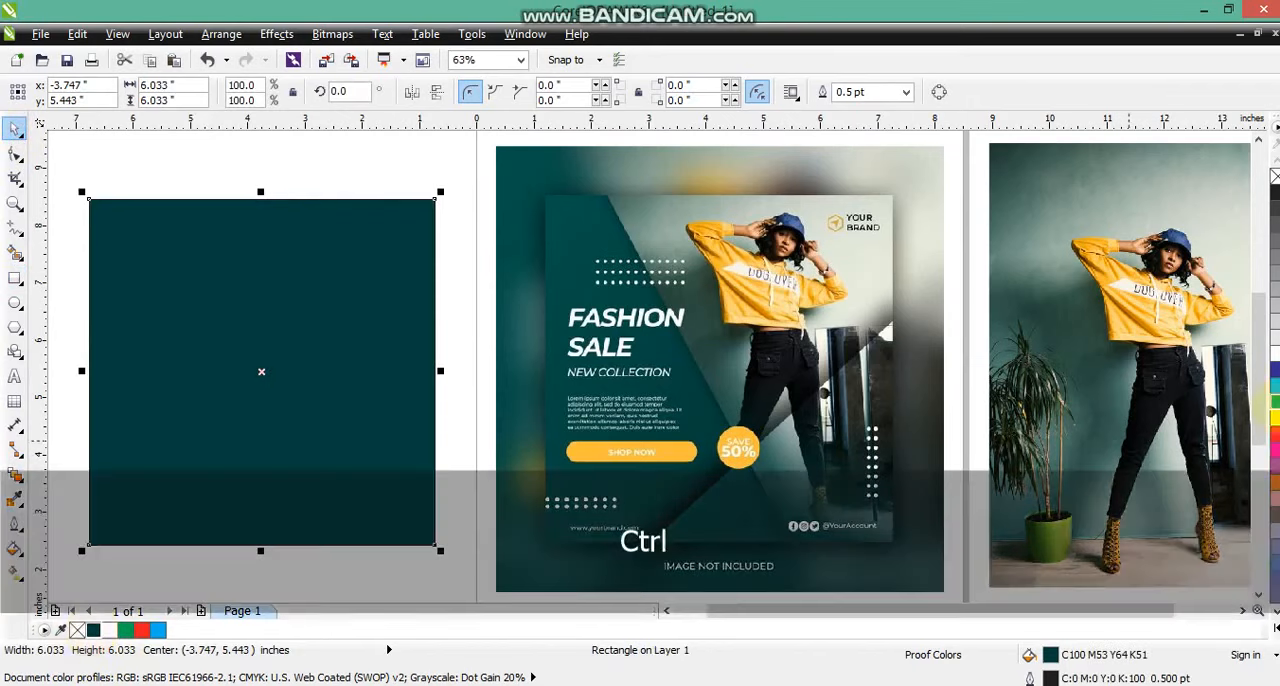
click(403, 160)
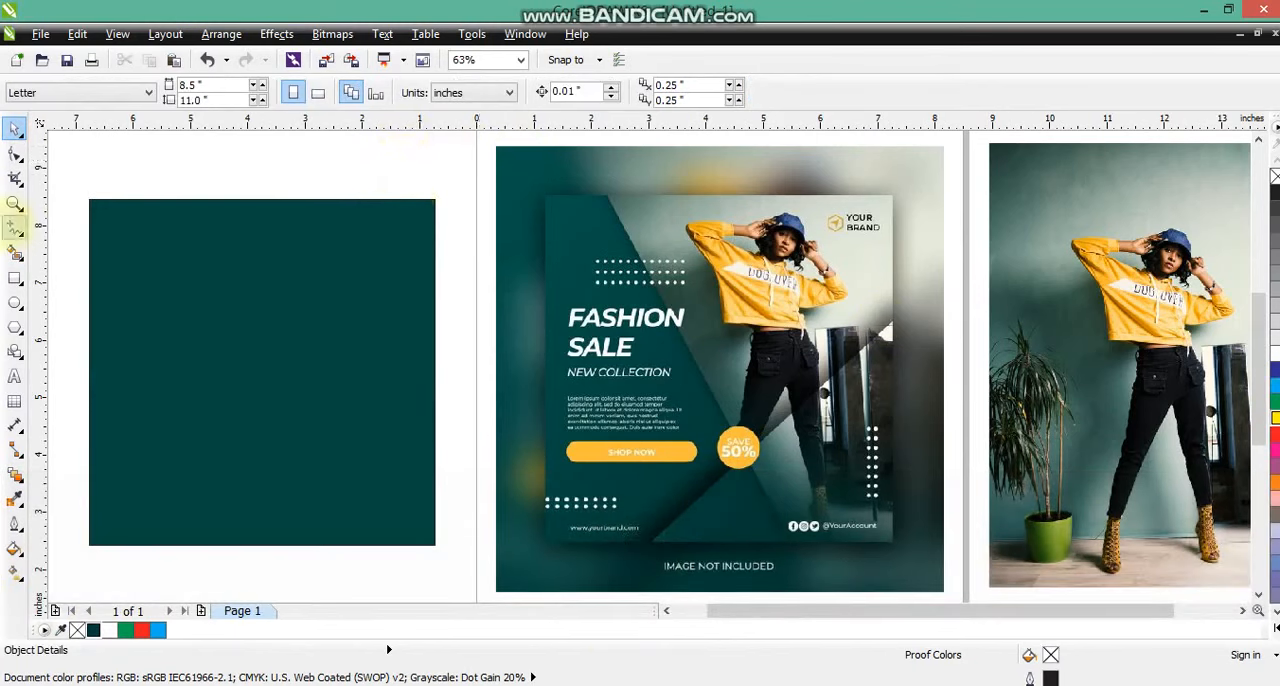
Draw a rectangle about 4.41 by 6.45 inches overlapping the right part of the green square and convert it to curves.
click(14, 278)
mouse_move(198, 187)
mouse_down()
mouse_move(395, 449)
mouse_move(434, 528)
mouse_move(471, 543)
mouse_move(451, 553)
mouse_up()
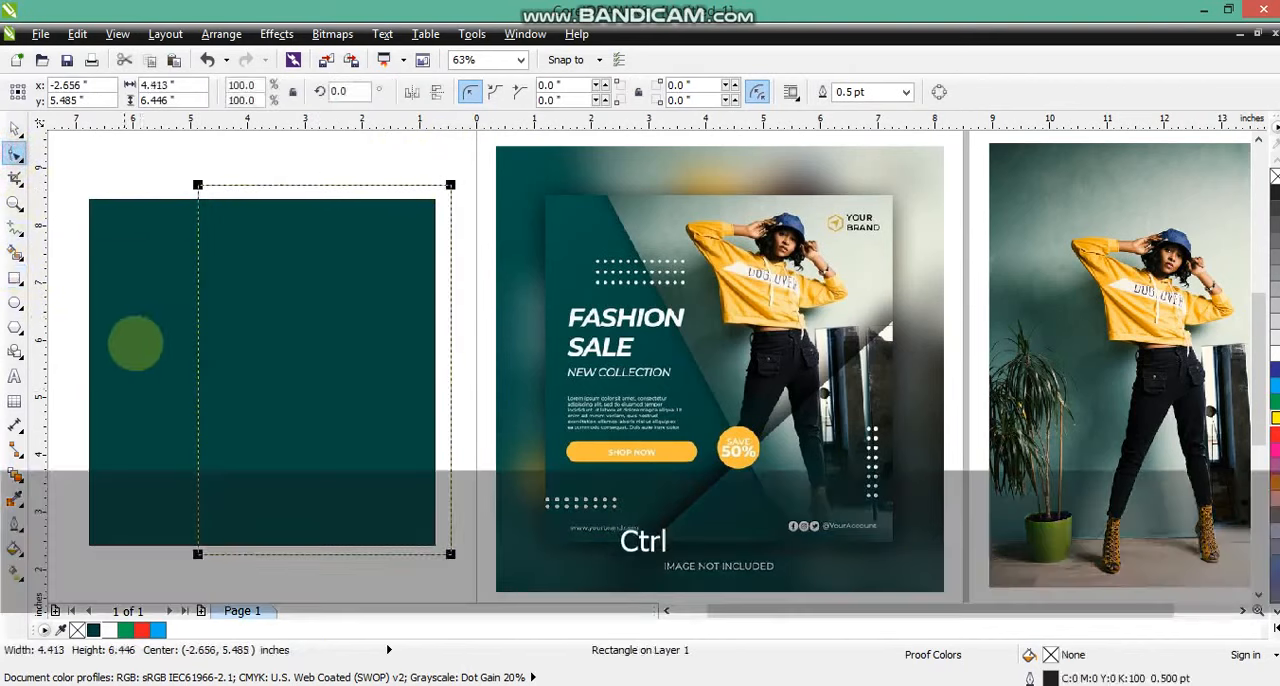
key(ctrl+q)
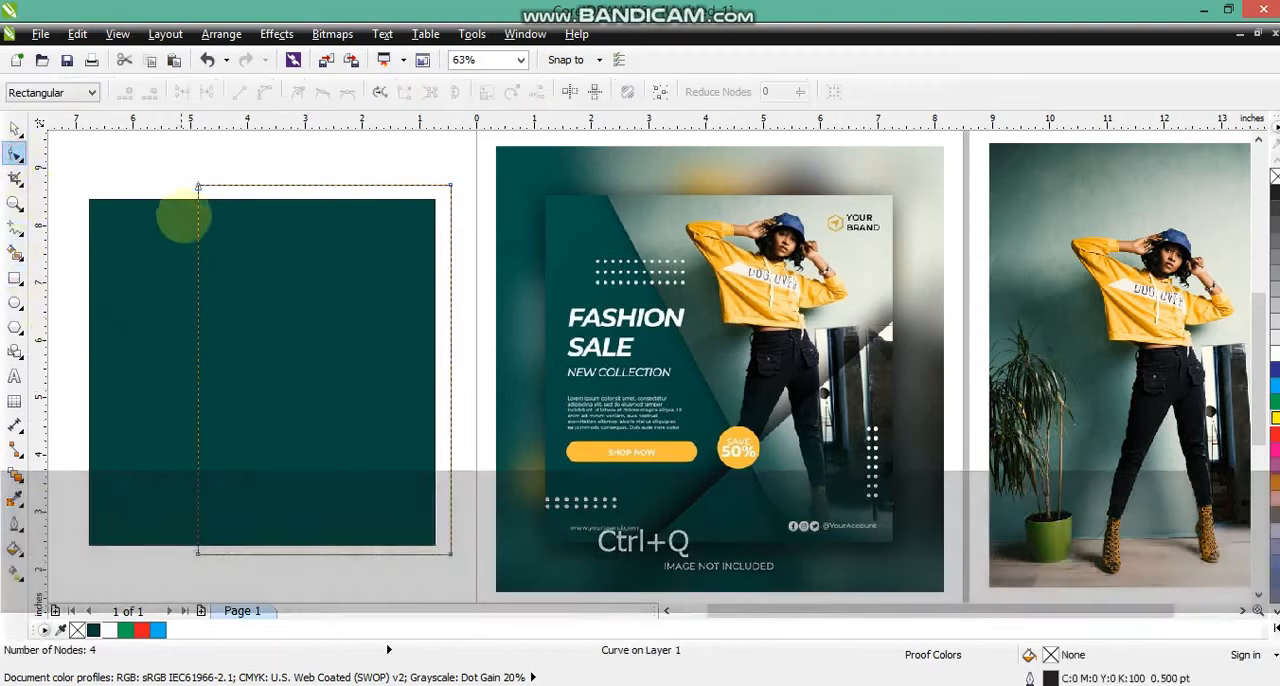
Slant the rectangle's left edge by moving its upper node outward and its lower node inward to mid-square.
drag(197, 187, 172, 193)
drag(197, 553, 315, 553)
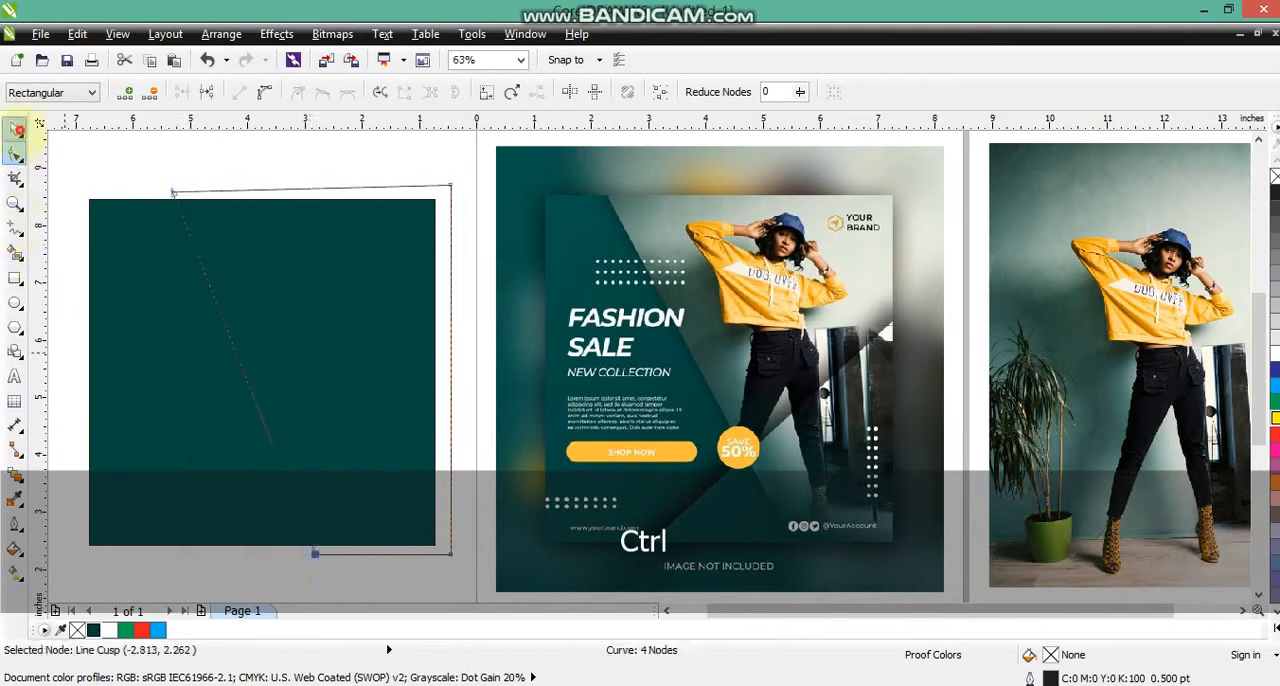
click(16, 128)
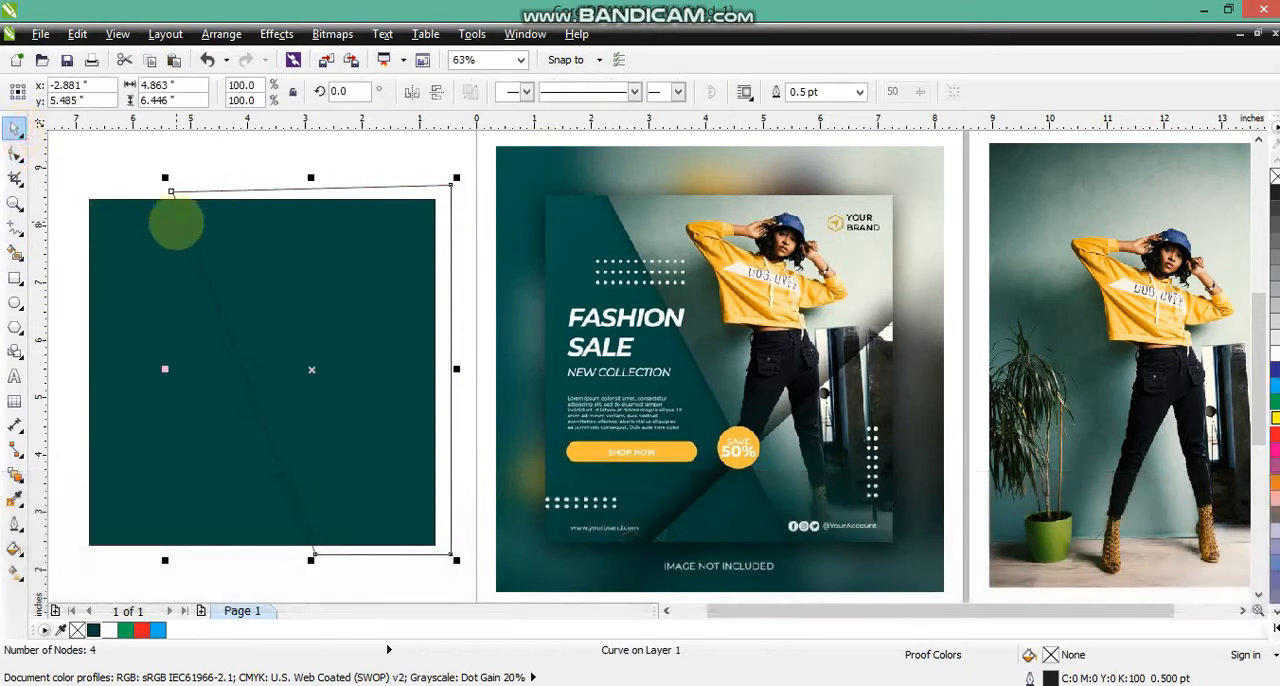
Draw a closed triangle about 5.55 by 4.03 inches across the lower-right corner of the green square.
click(14, 227)
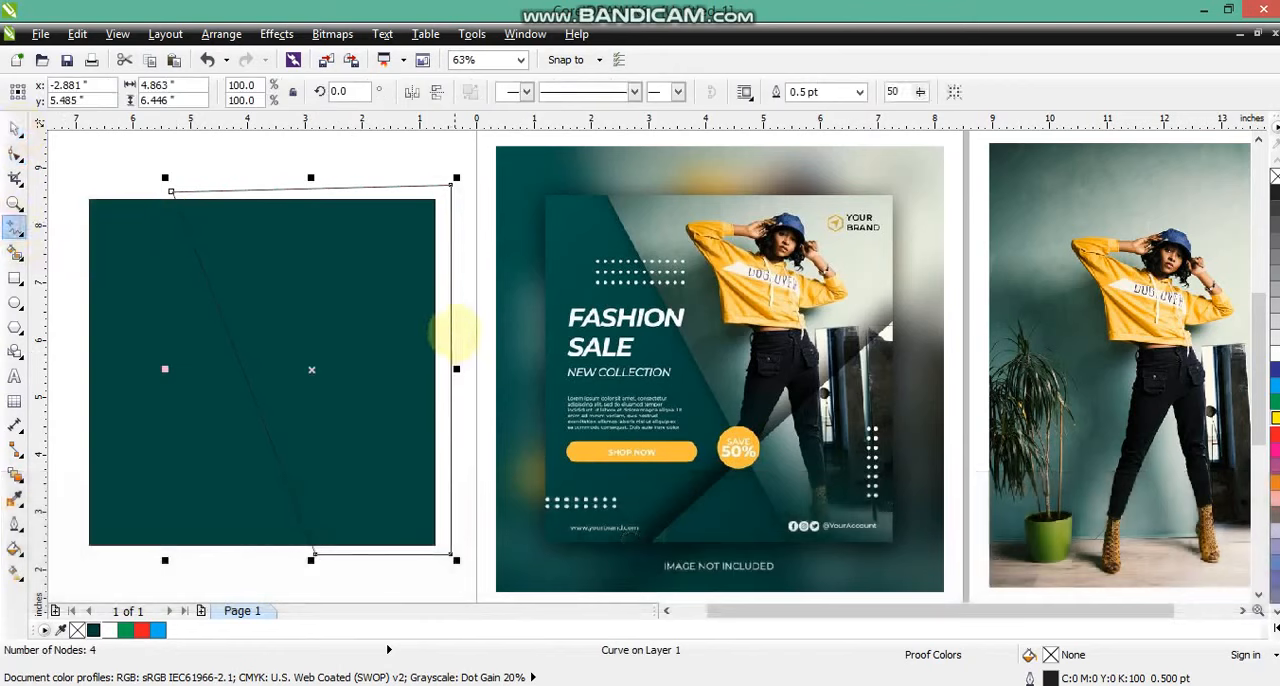
mouse_move(455, 333)
mouse_down()
mouse_move(214, 486)
mouse_move(180, 548)
mouse_move(139, 563)
mouse_move(461, 567)
mouse_move(455, 327)
mouse_up()
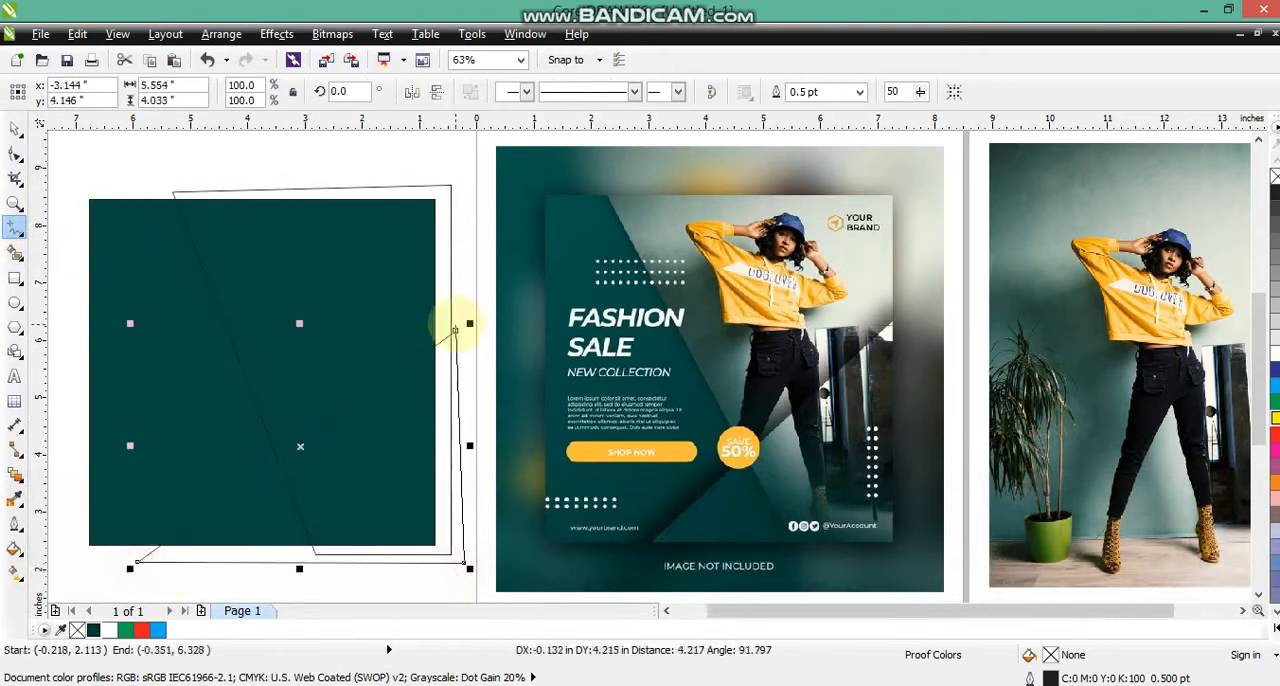
click(14, 128)
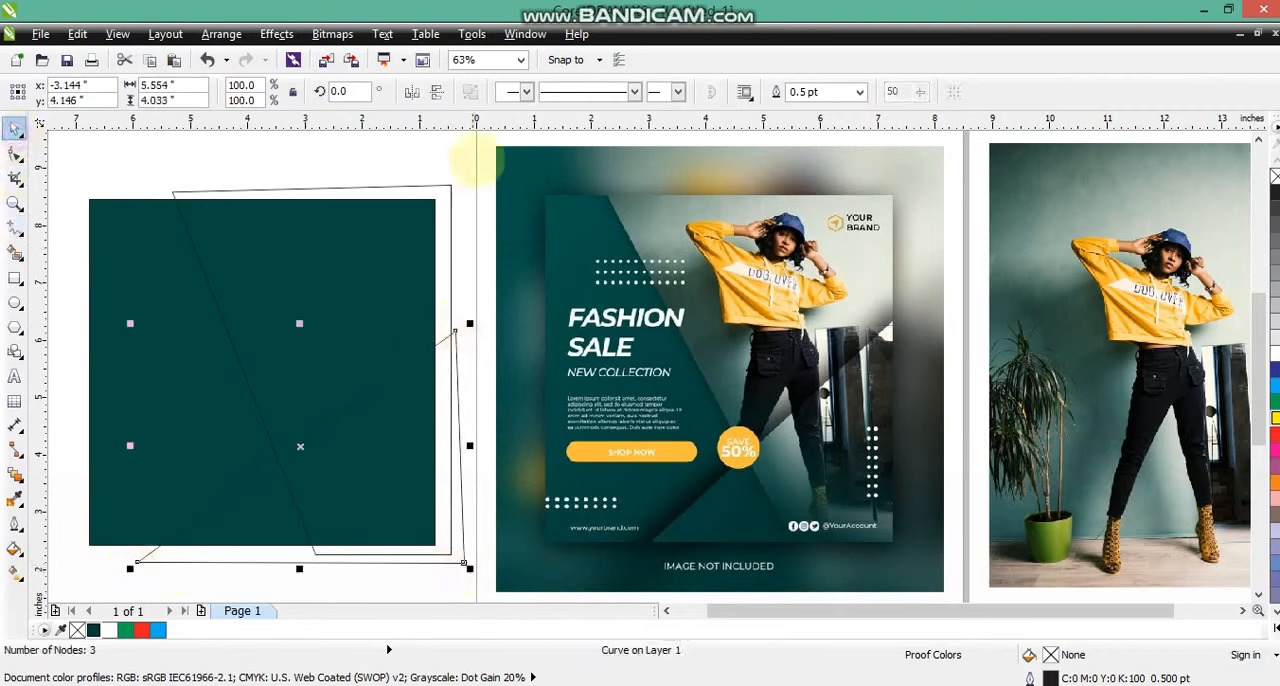
click(466, 149)
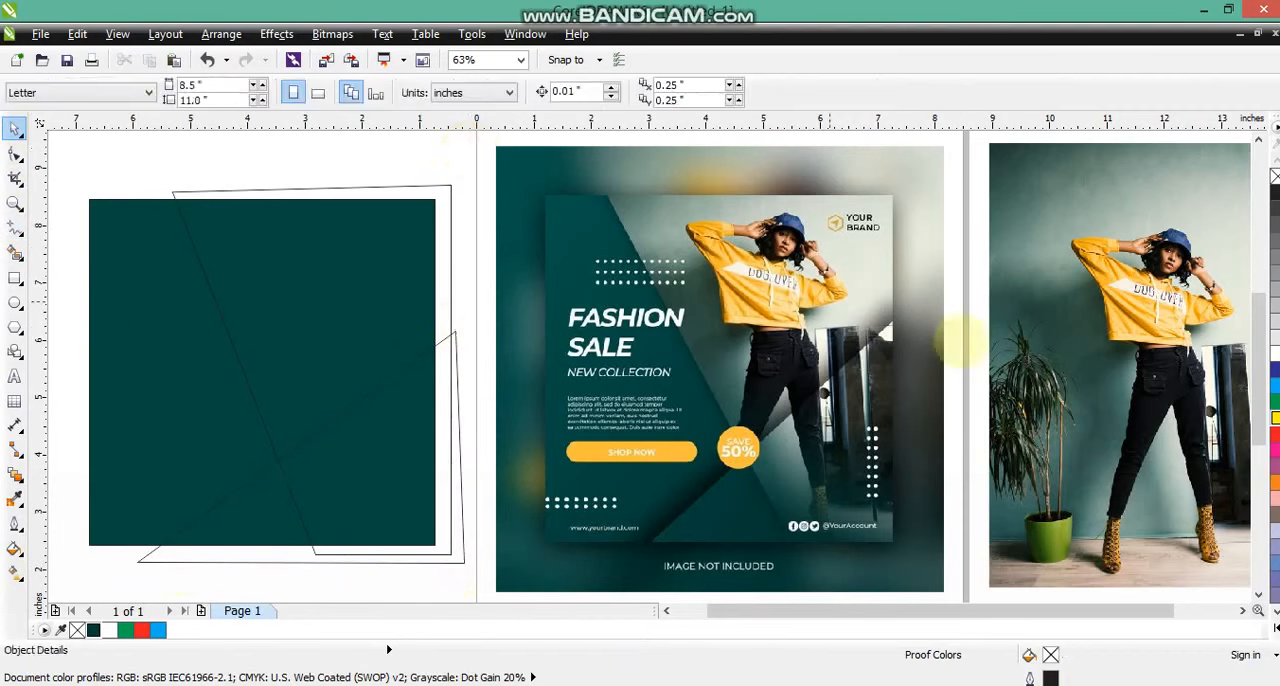
Move the model photo over the slanted frame, adjust its stacking order, and raise it so the figure fits the outline.
drag(1178, 336, 430, 350)
key(ctrl+Page_Up)
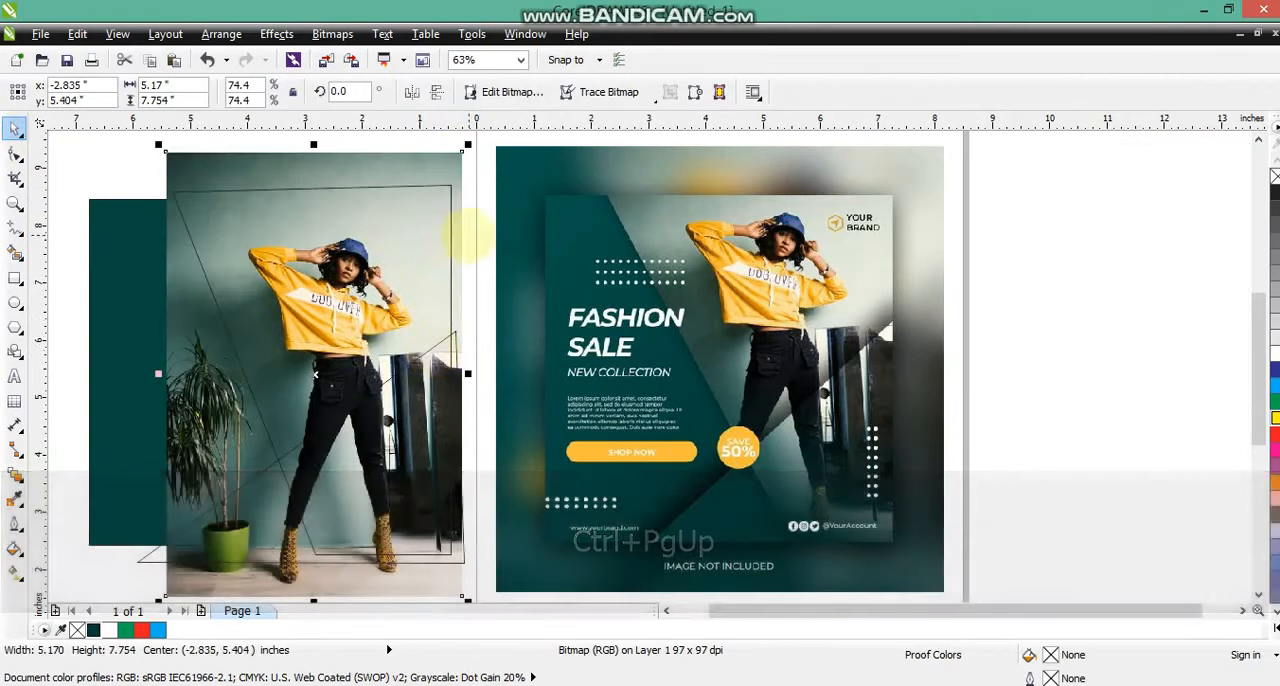
click(461, 232)
drag(461, 232, 460, 199)
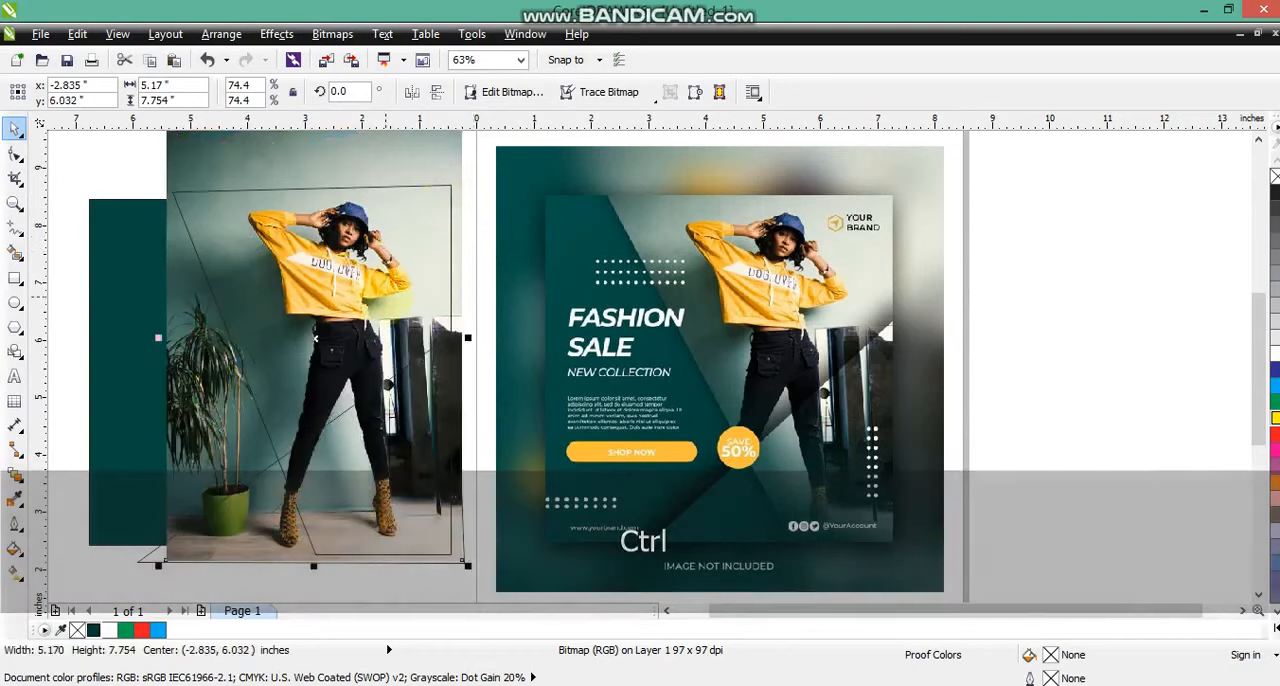
drag(458, 265, 456, 258)
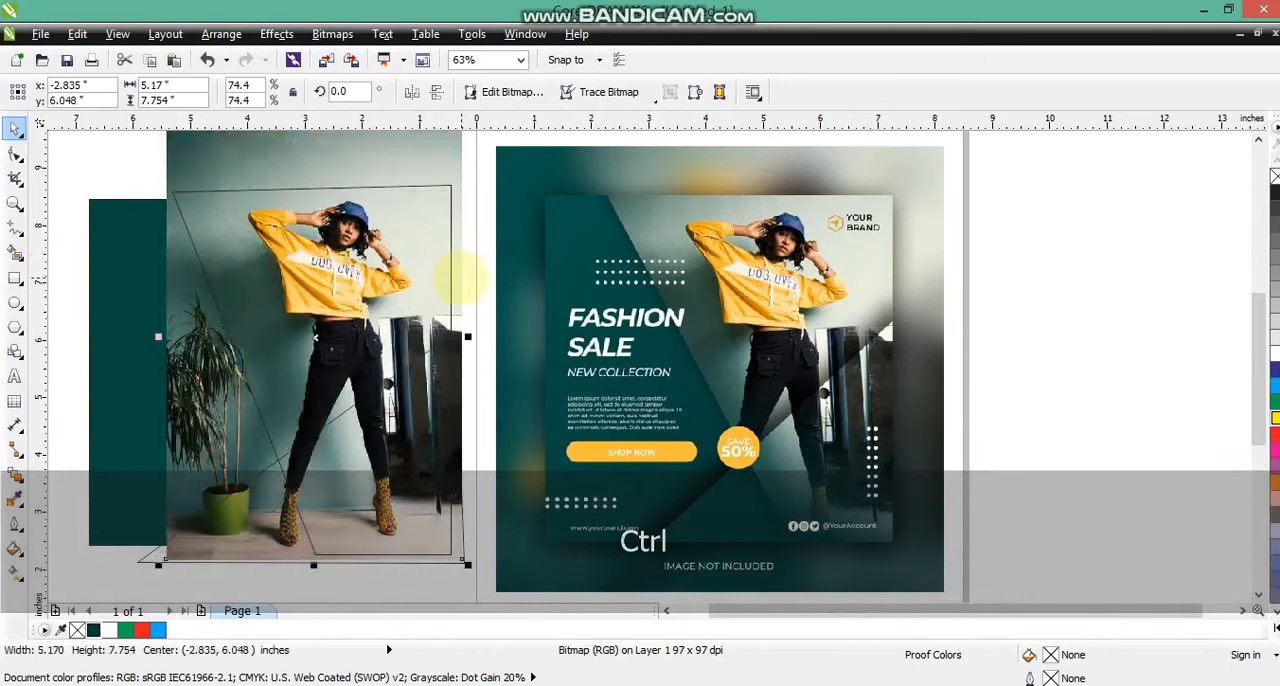
PowerClip the model photo inside the slanted four-sided frame.
click(276, 34)
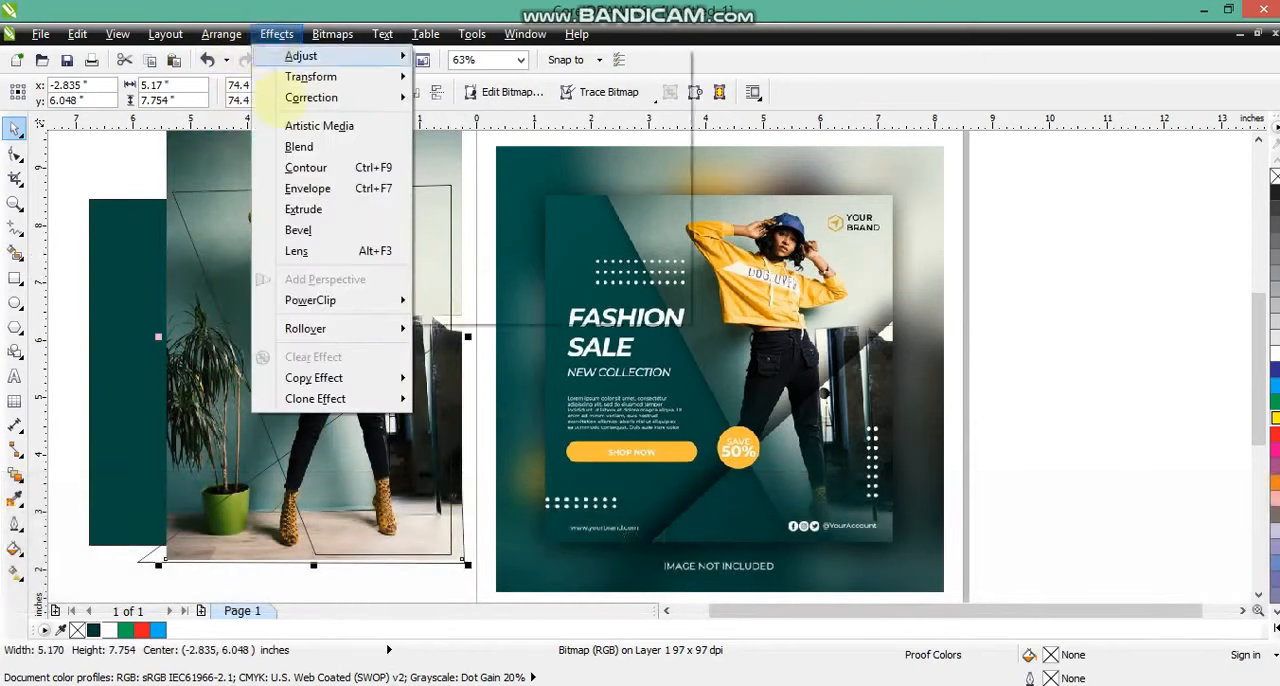
click(440, 301)
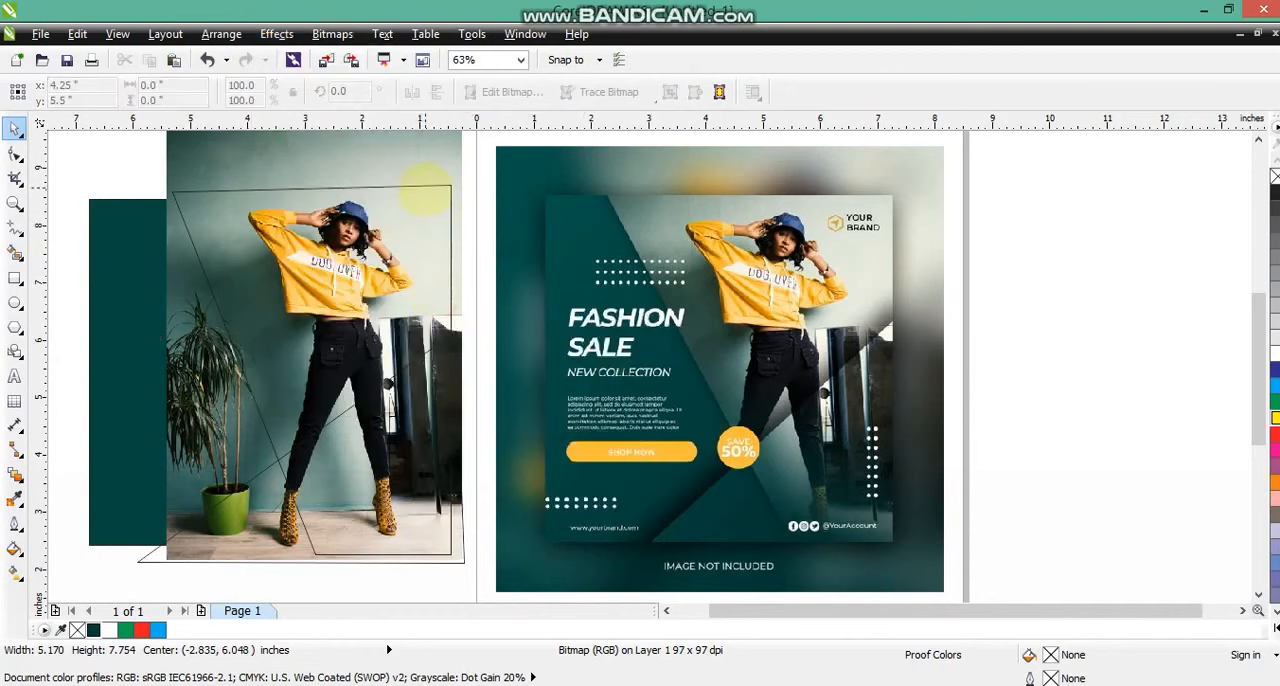
click(425, 186)
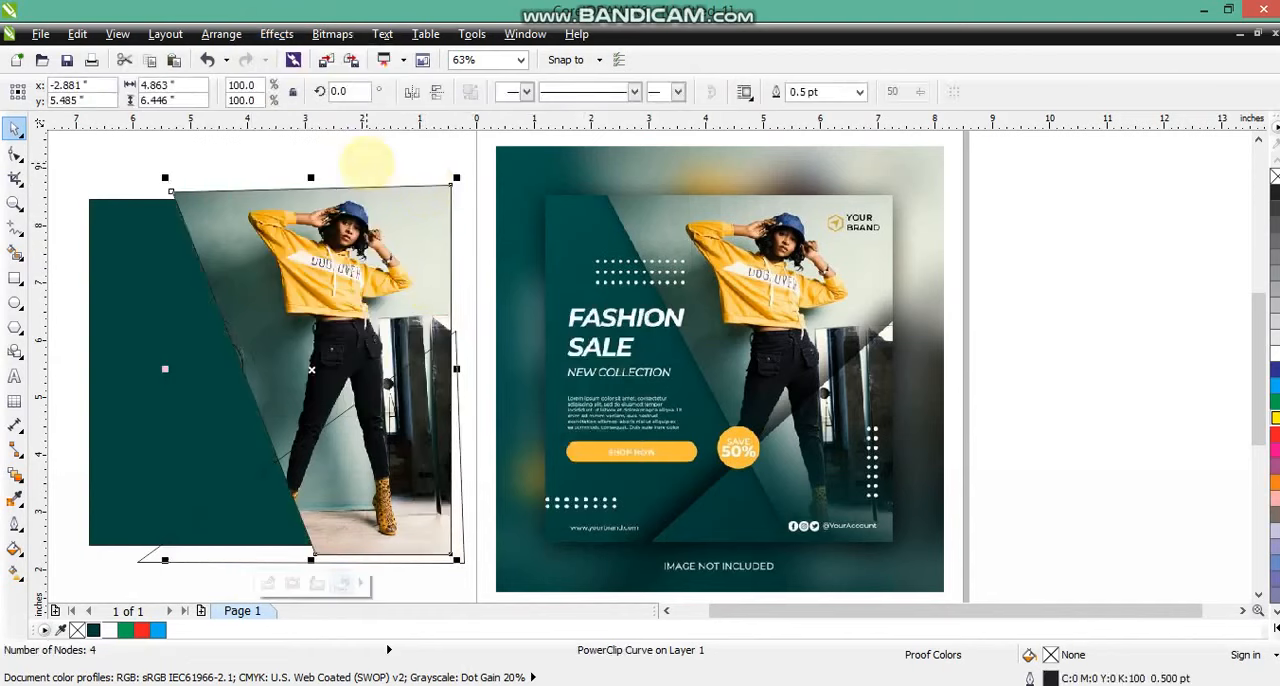
Duplicate the clipped photo in place and remove the copy's outline.
key(KP_Add)
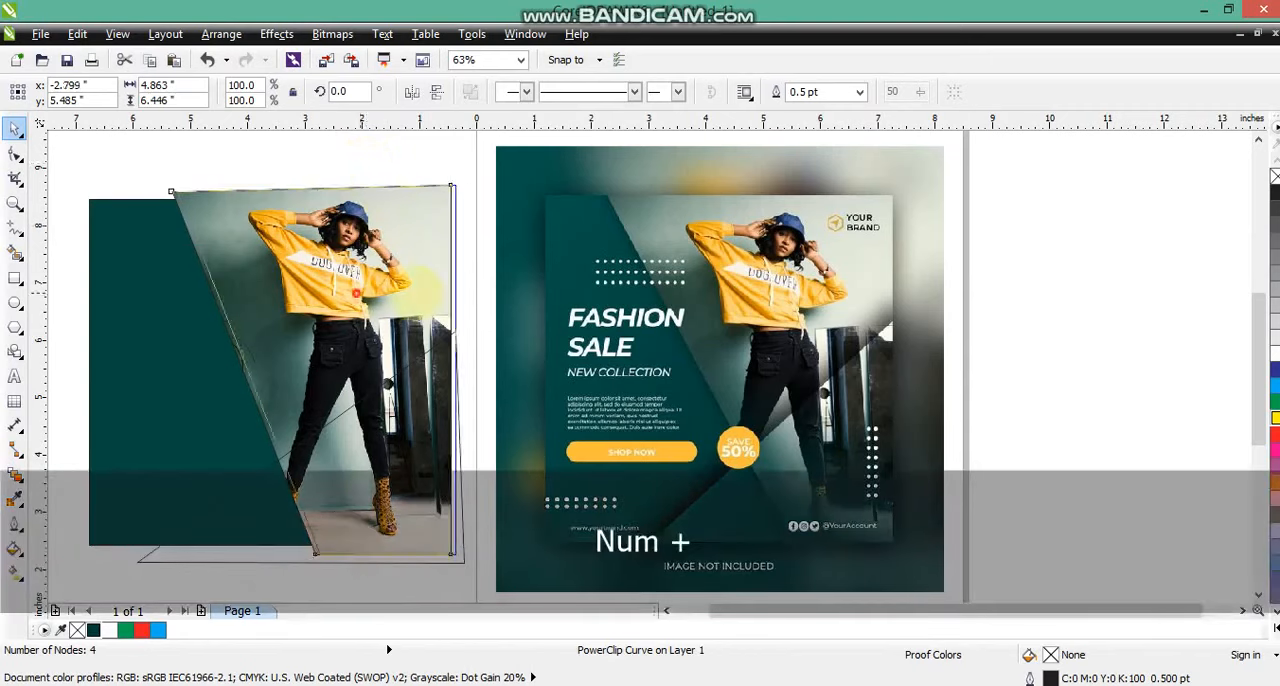
drag(351, 294, 503, 289)
key(ctrl+z)
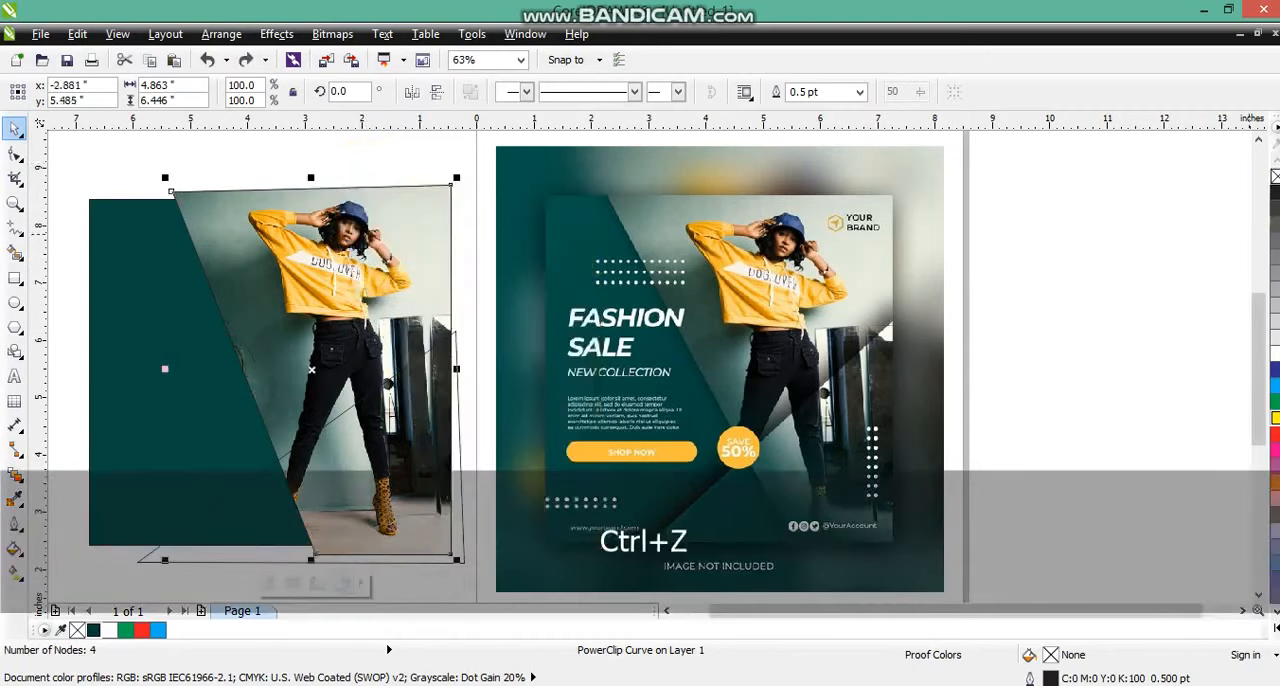
right_click(1273, 176)
PowerClip the photo copy inside the triangle and remove the outline of the remaining slanted photo frame.
click(276, 34)
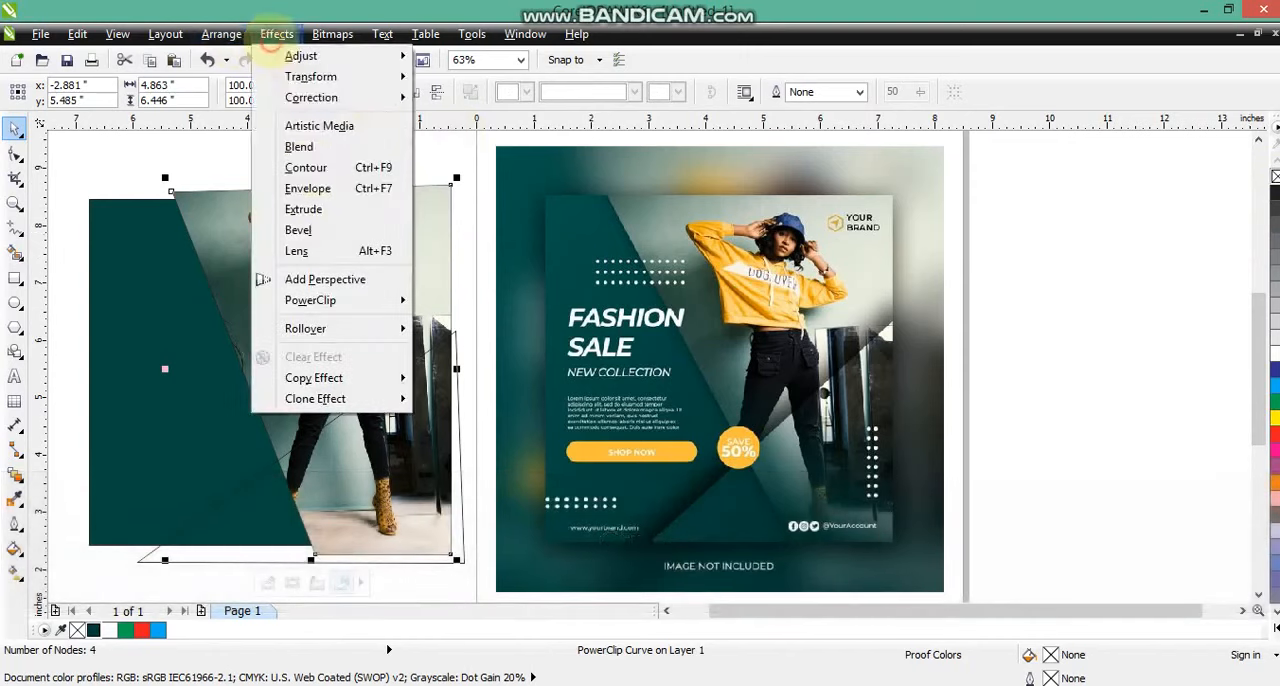
click(440, 298)
click(165, 525)
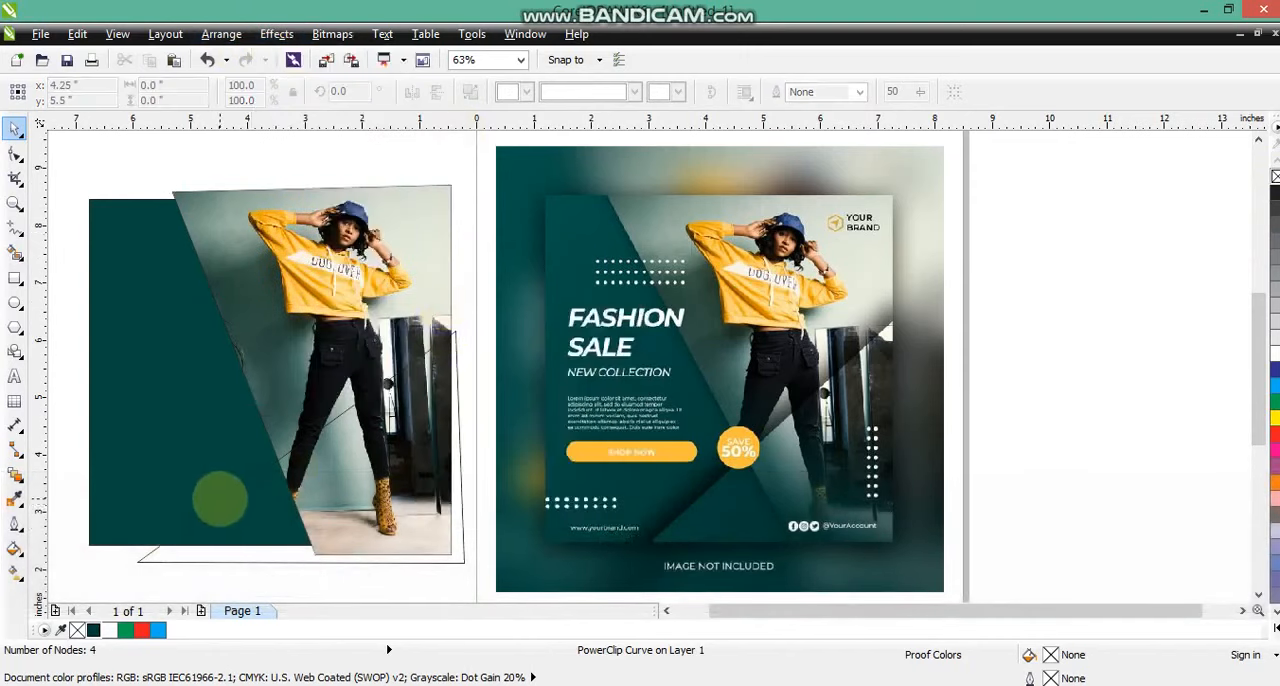
click(172, 192)
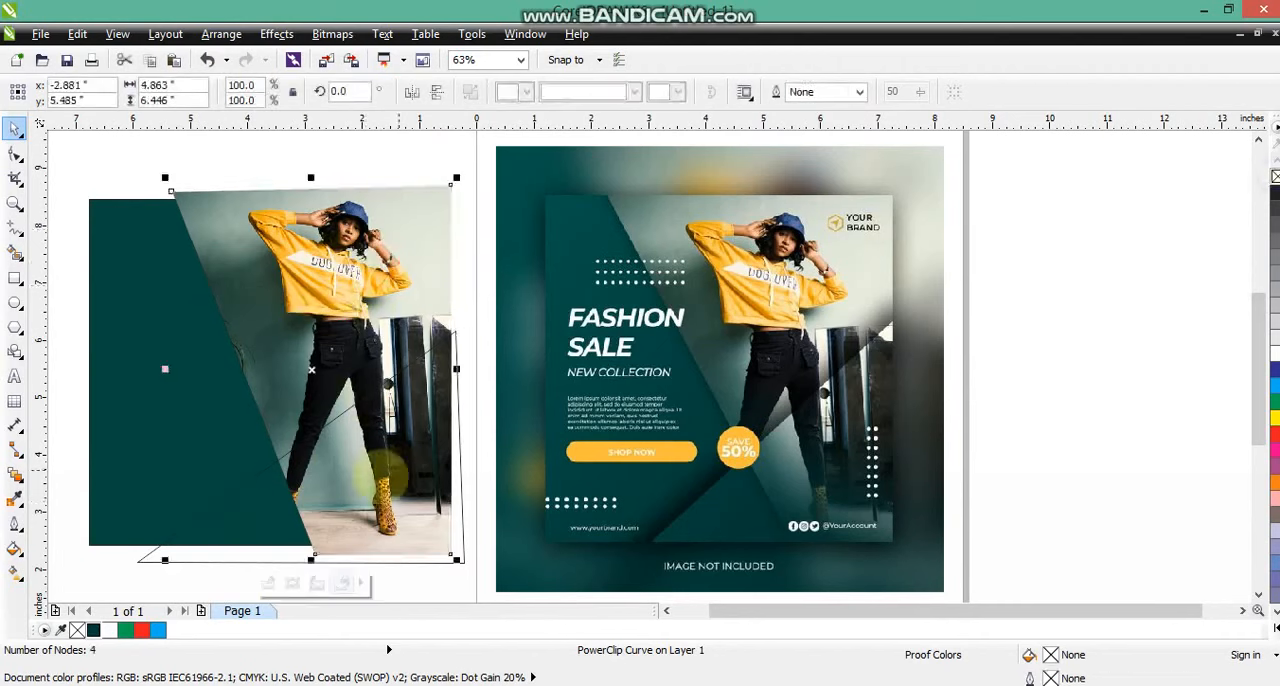
Fill the clipped triangle with dark green and tint it to C90 M47 Y67 K45.
click(292, 470)
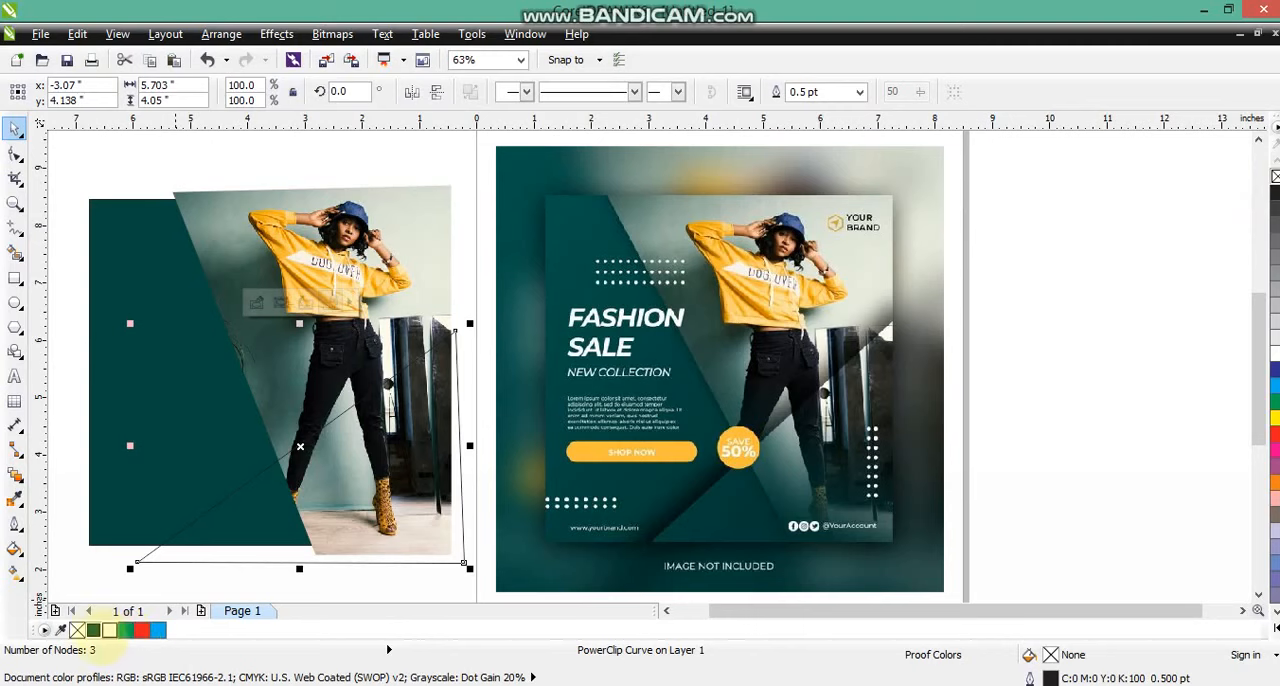
click(93, 630)
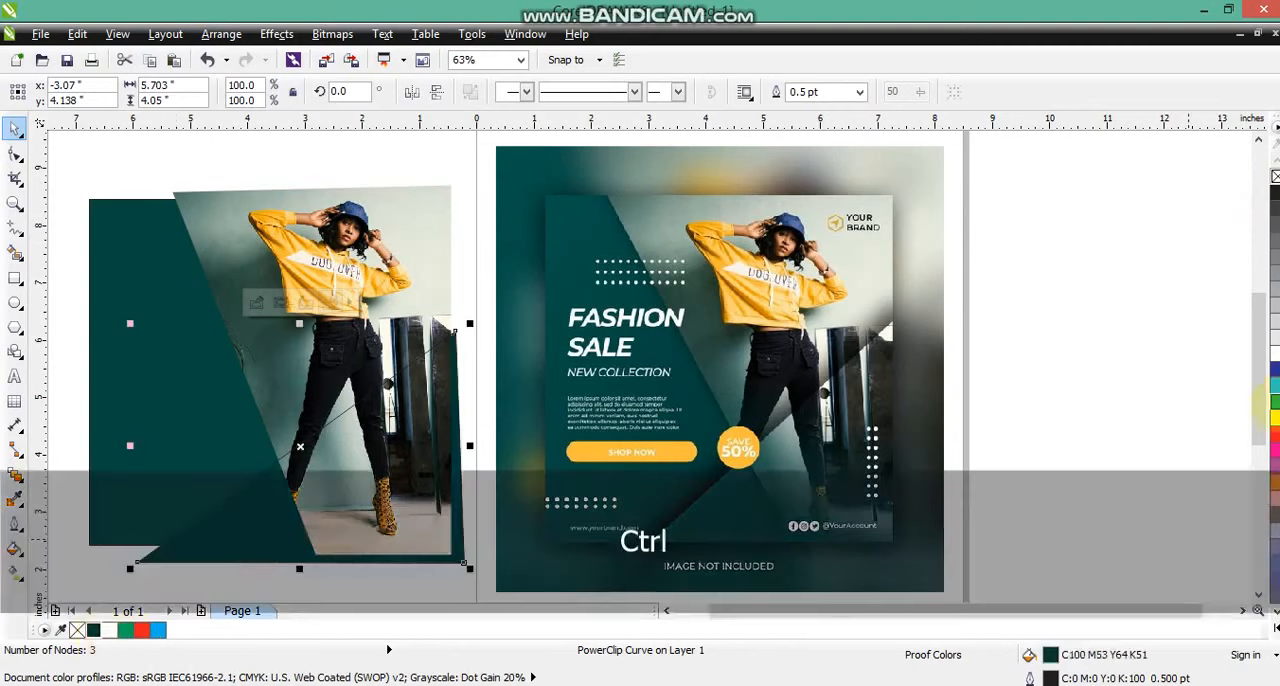
ctrl+click(1274, 416)
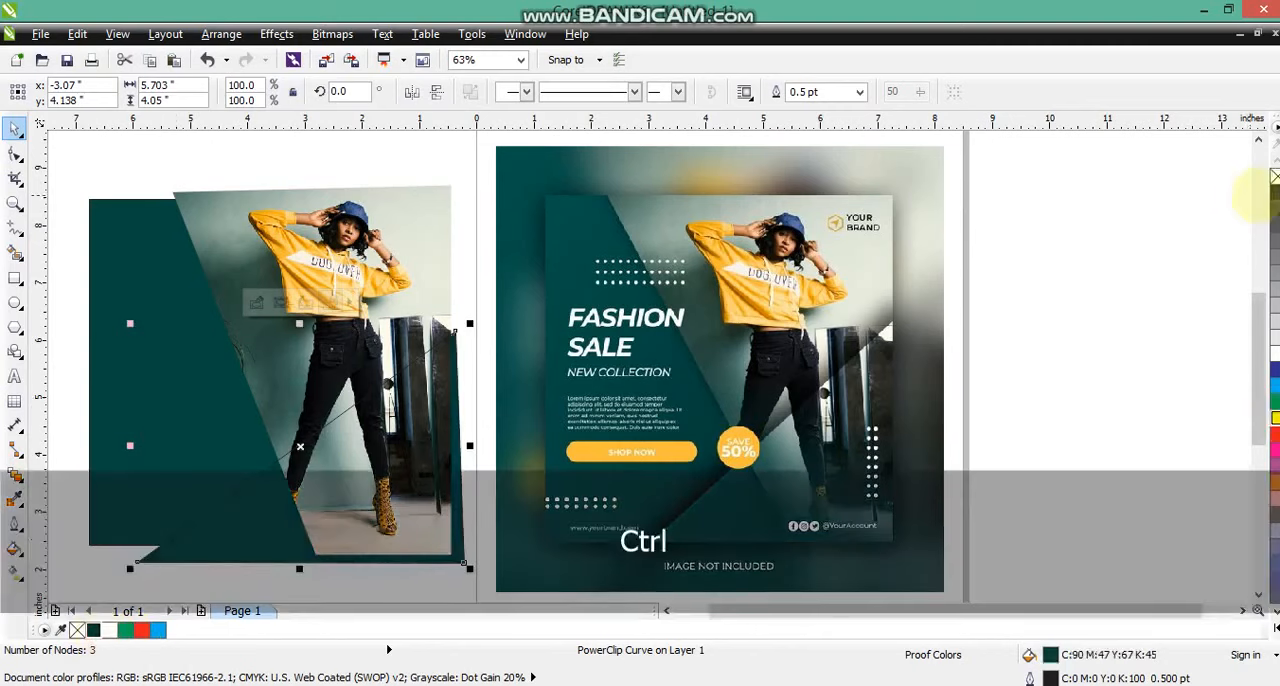
Apply a black hairline outline to the slanted photo frame.
click(426, 292)
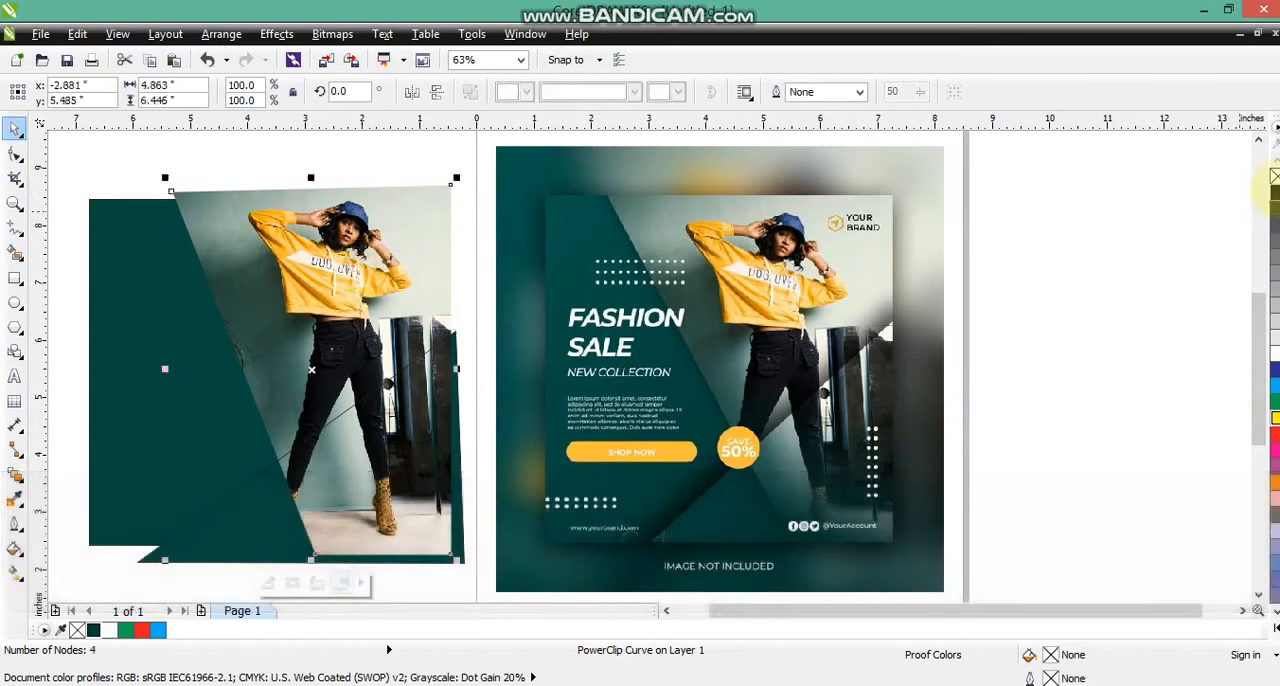
click(130, 183)
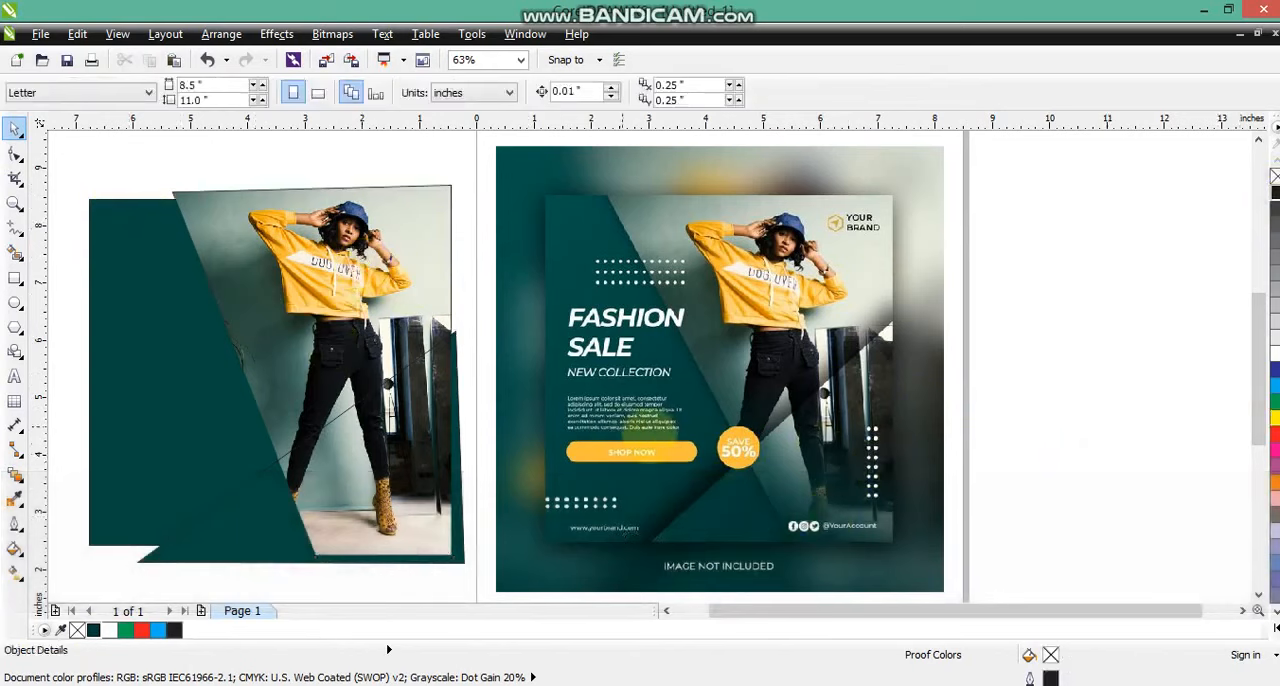
right_click(278, 285)
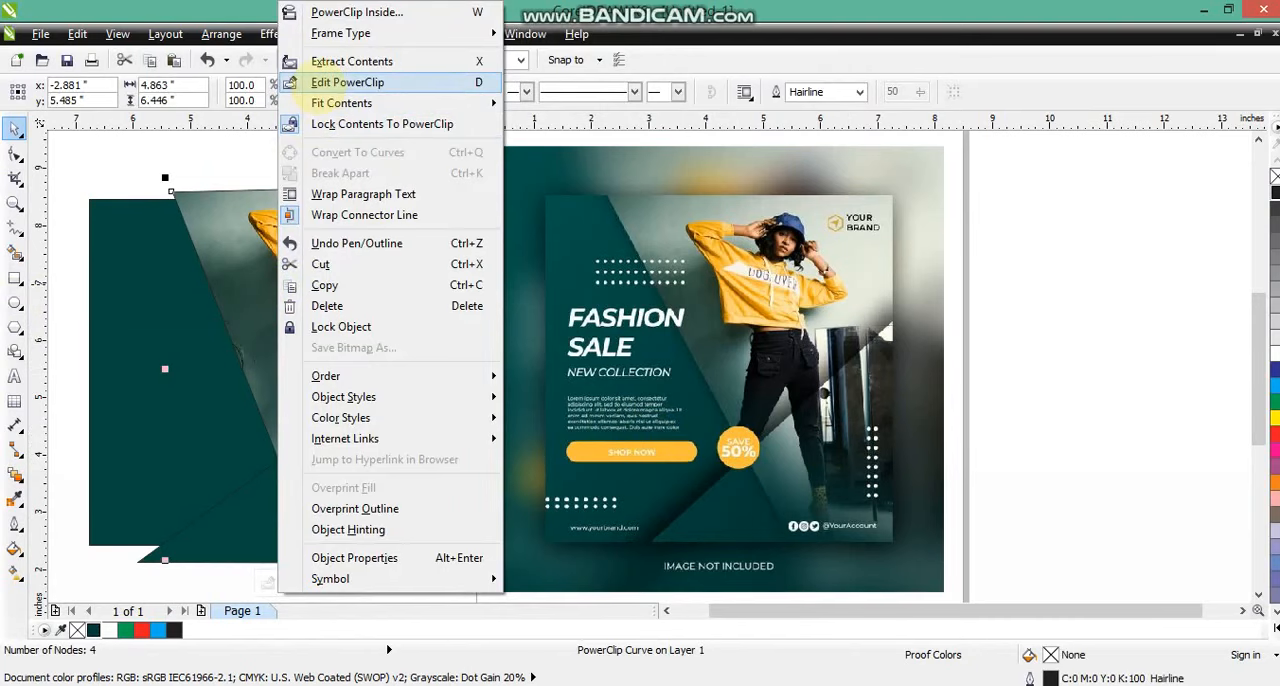
click(310, 84)
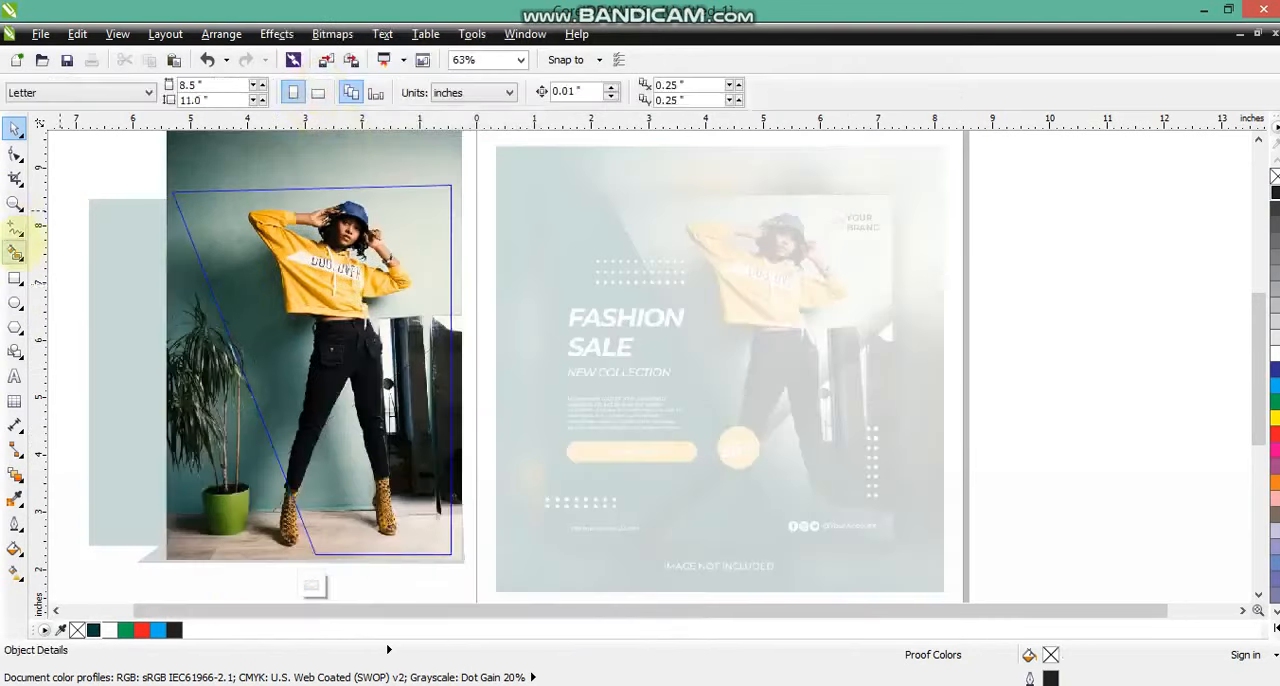
right_click(328, 230)
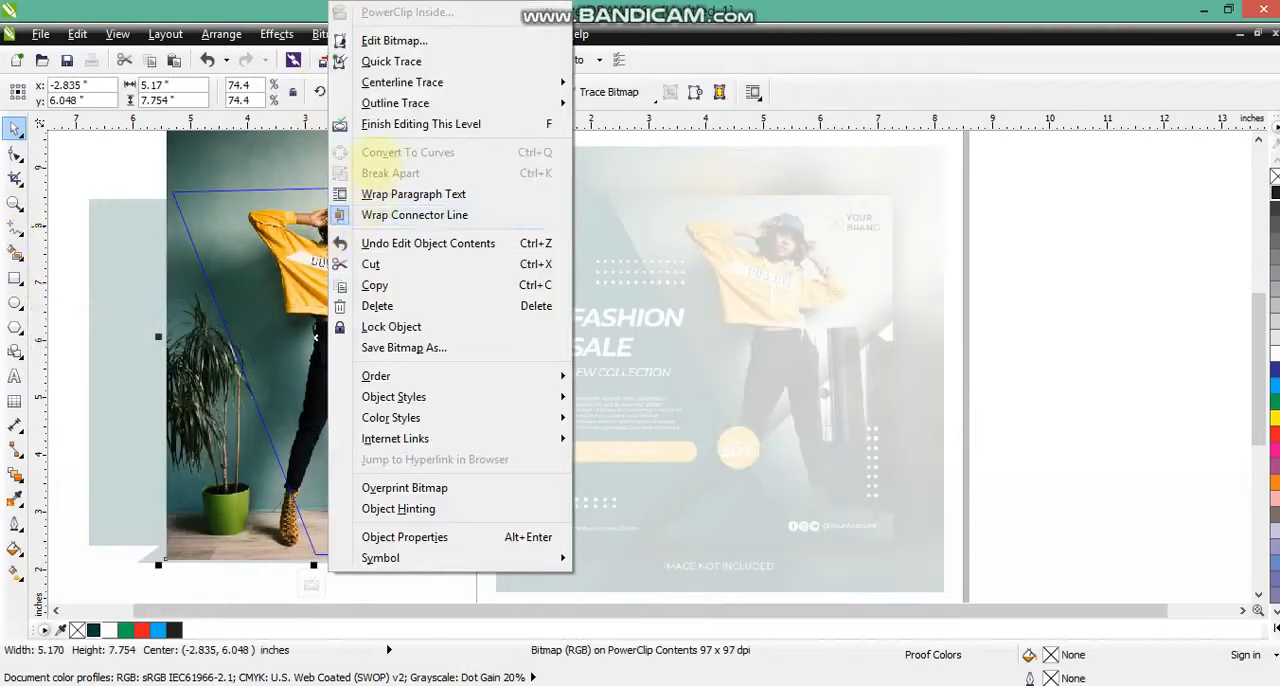
click(384, 125)
Draw a closed four-sided slanted band over the photo frame's left edge and fill it with dark green C100 M53 Y64 K51.
click(15, 228)
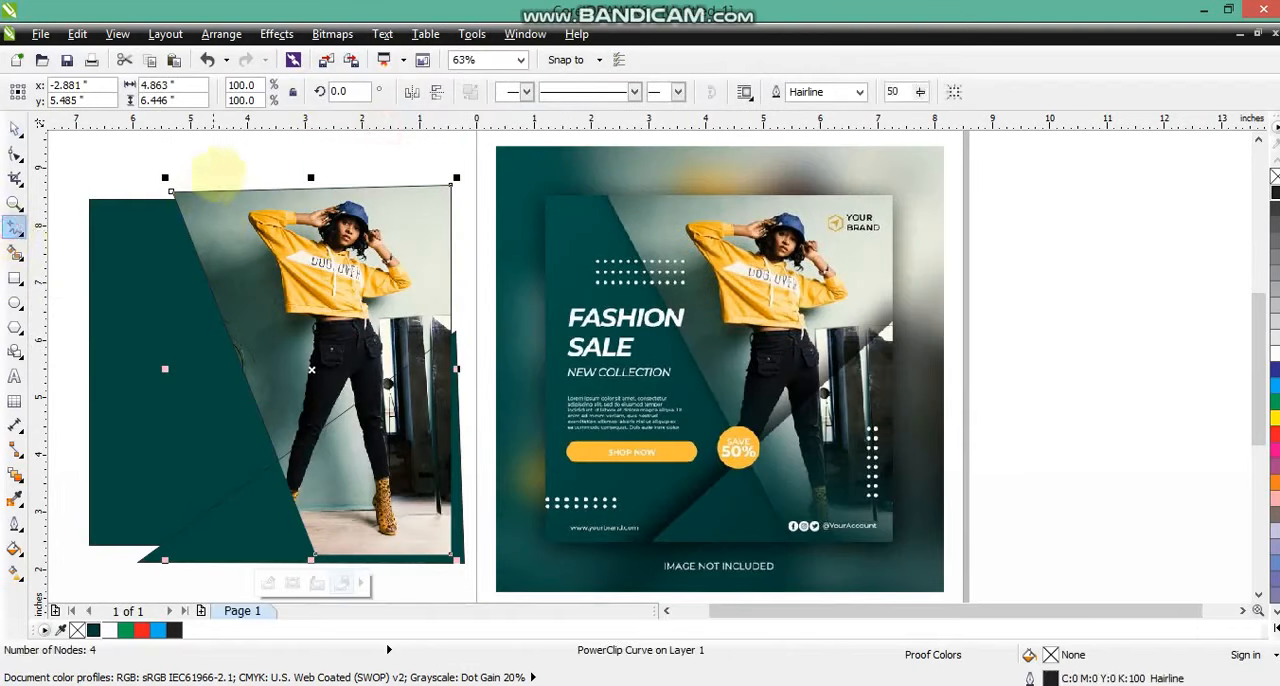
drag(232, 172, 382, 573)
click(243, 570)
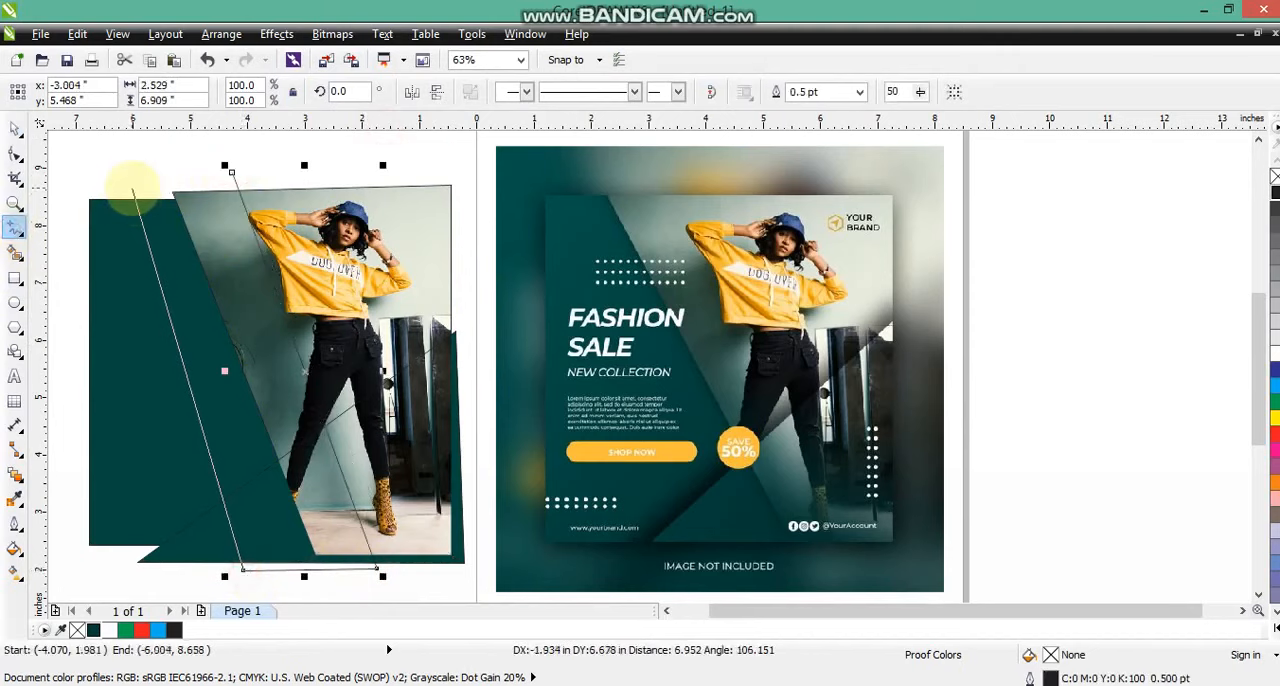
click(130, 187)
click(232, 172)
click(15, 128)
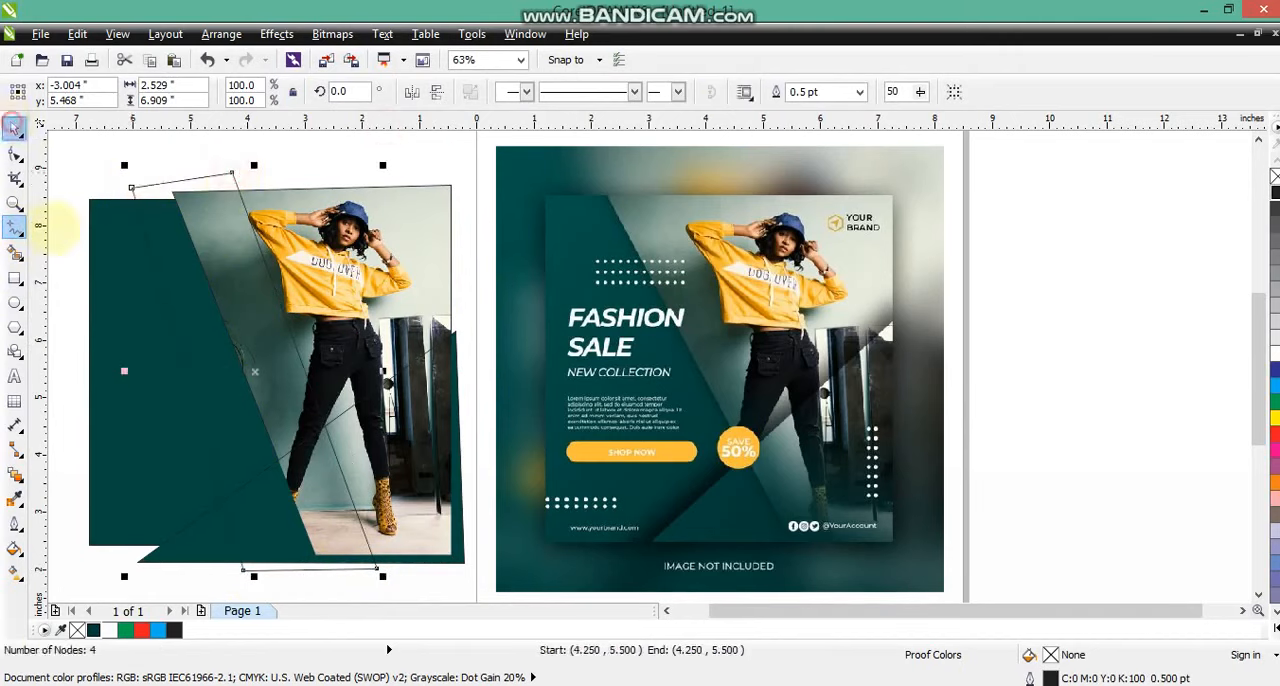
click(93, 630)
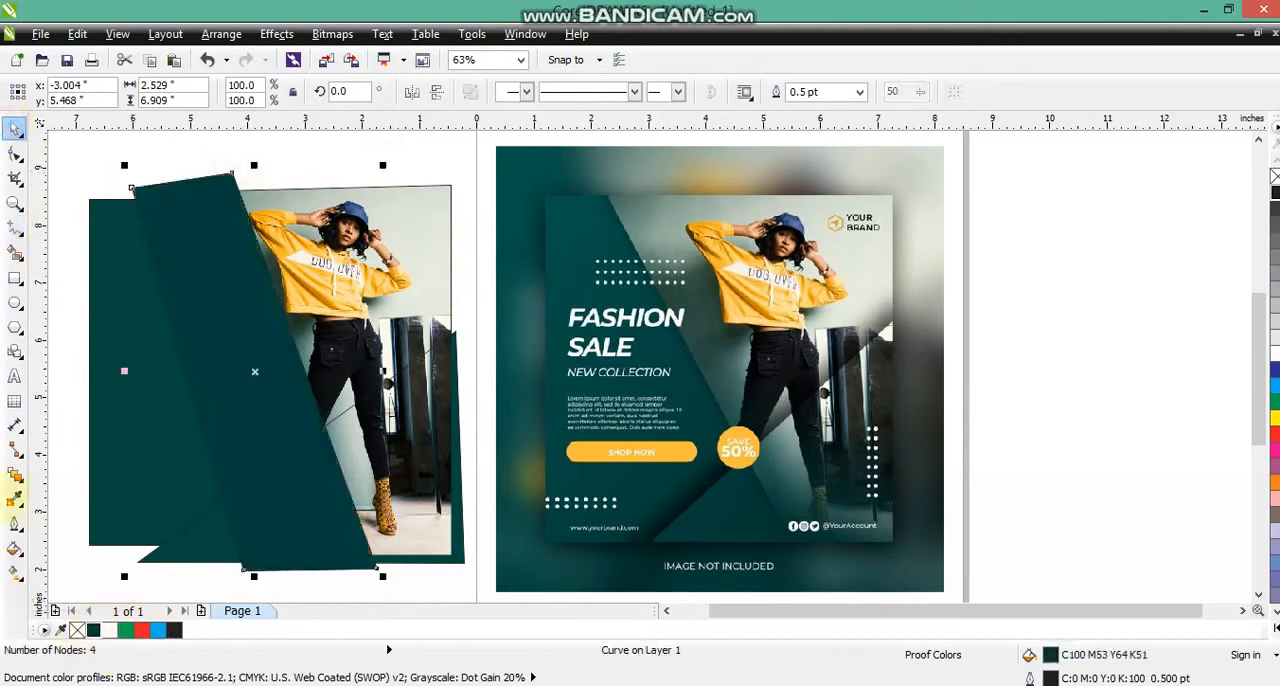
Apply a linear transparency to the dark green slanted band so it fades out toward the model in the photo.
click(15, 476)
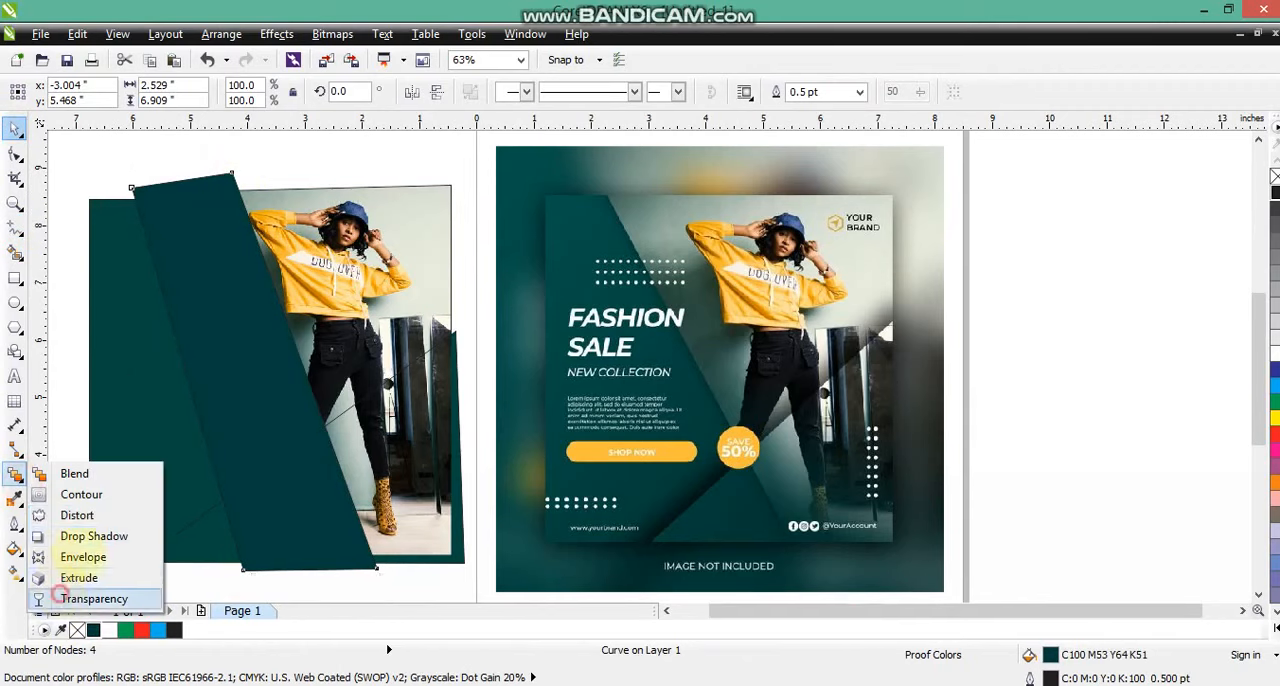
click(60, 595)
mouse_move(287, 409)
mouse_down()
mouse_move(228, 424)
mouse_move(301, 397)
mouse_up()
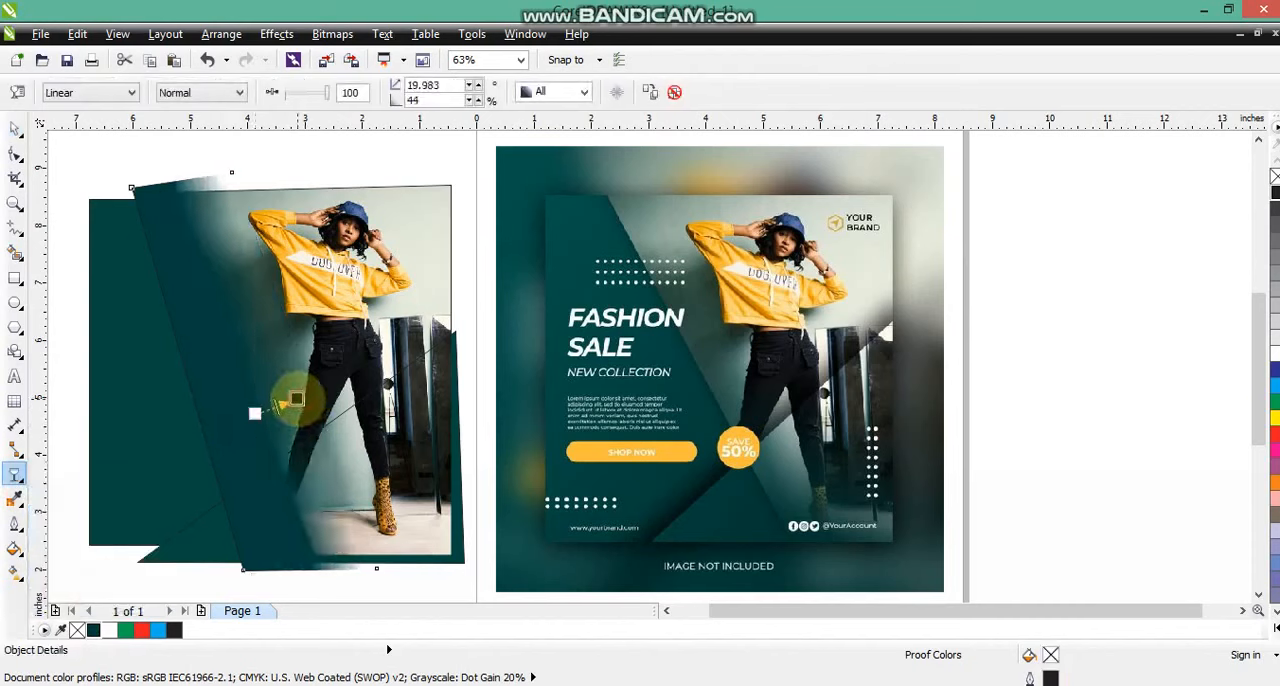
Duplicate the faded green band in place and remove the copy's outline.
click(15, 128)
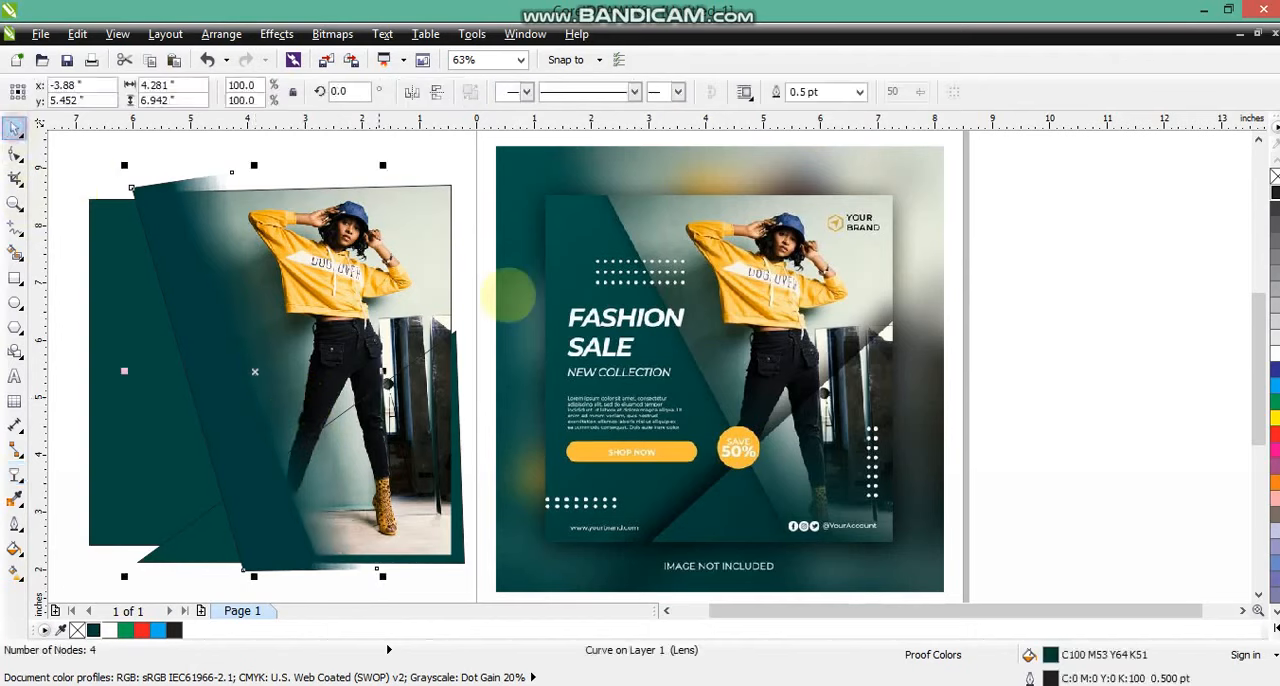
key(KP_Add)
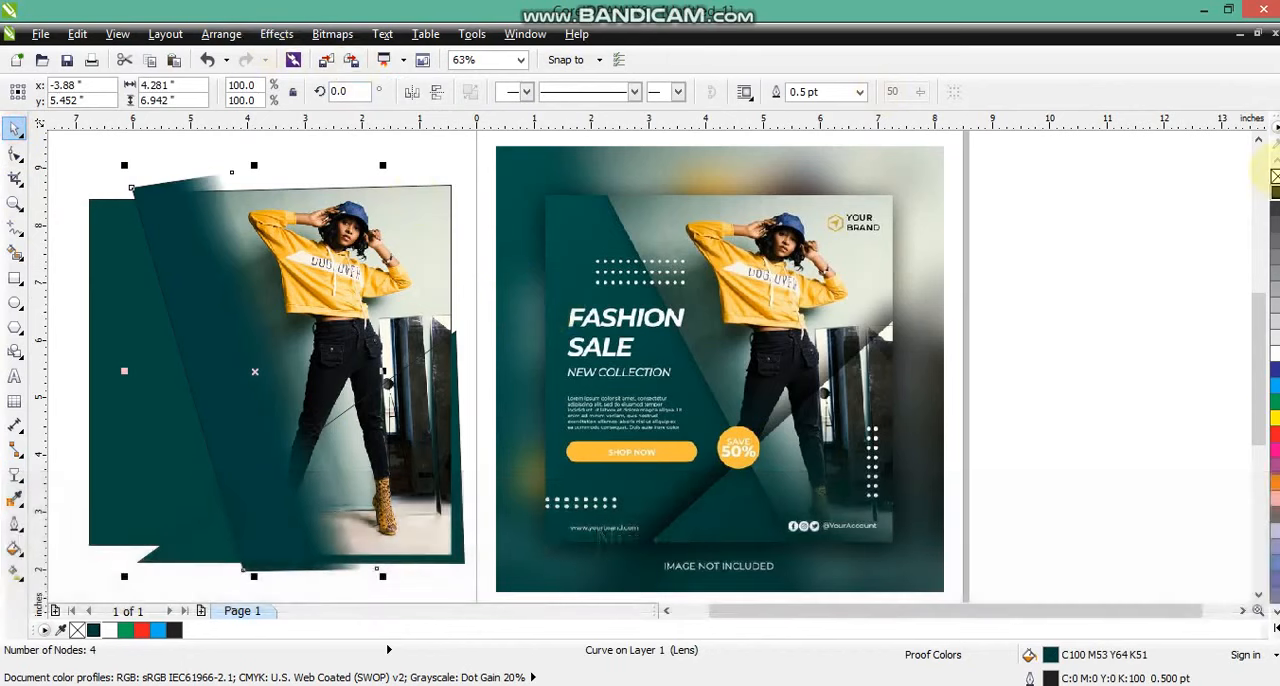
right_click(1274, 176)
PowerClip one copy of the faded green band inside the slanted photo frame.
click(276, 34)
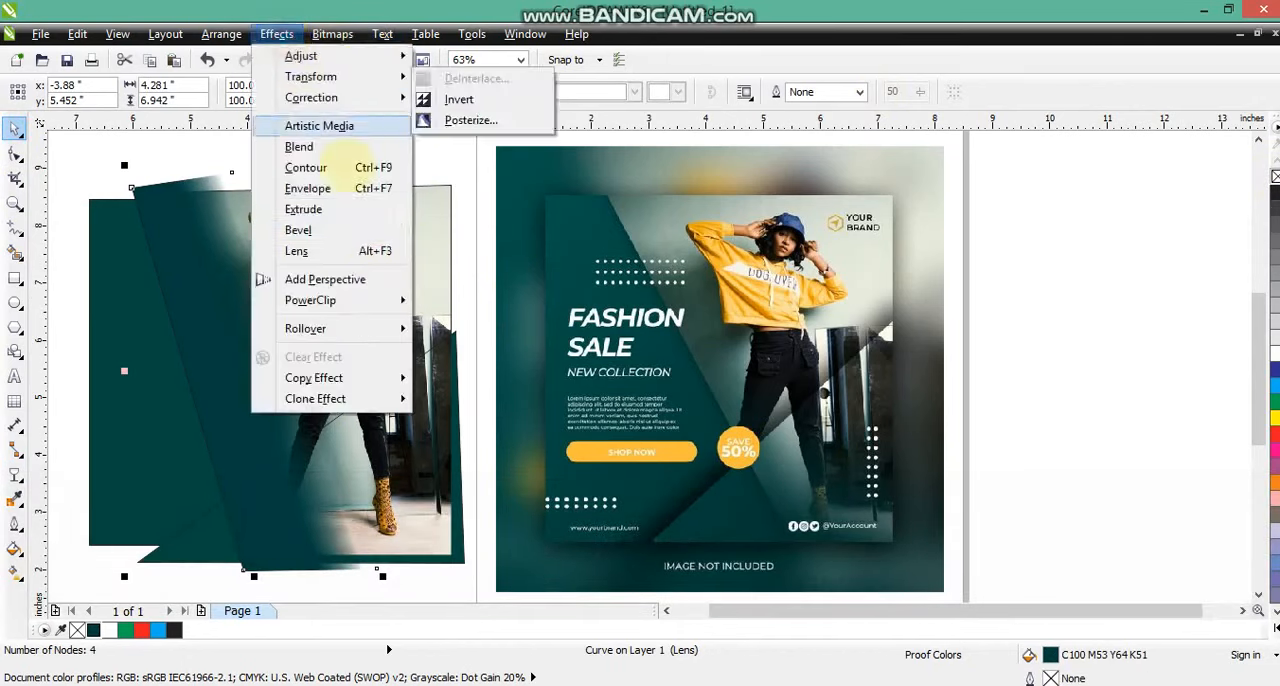
mouse_move(390, 300)
click(430, 303)
click(432, 205)
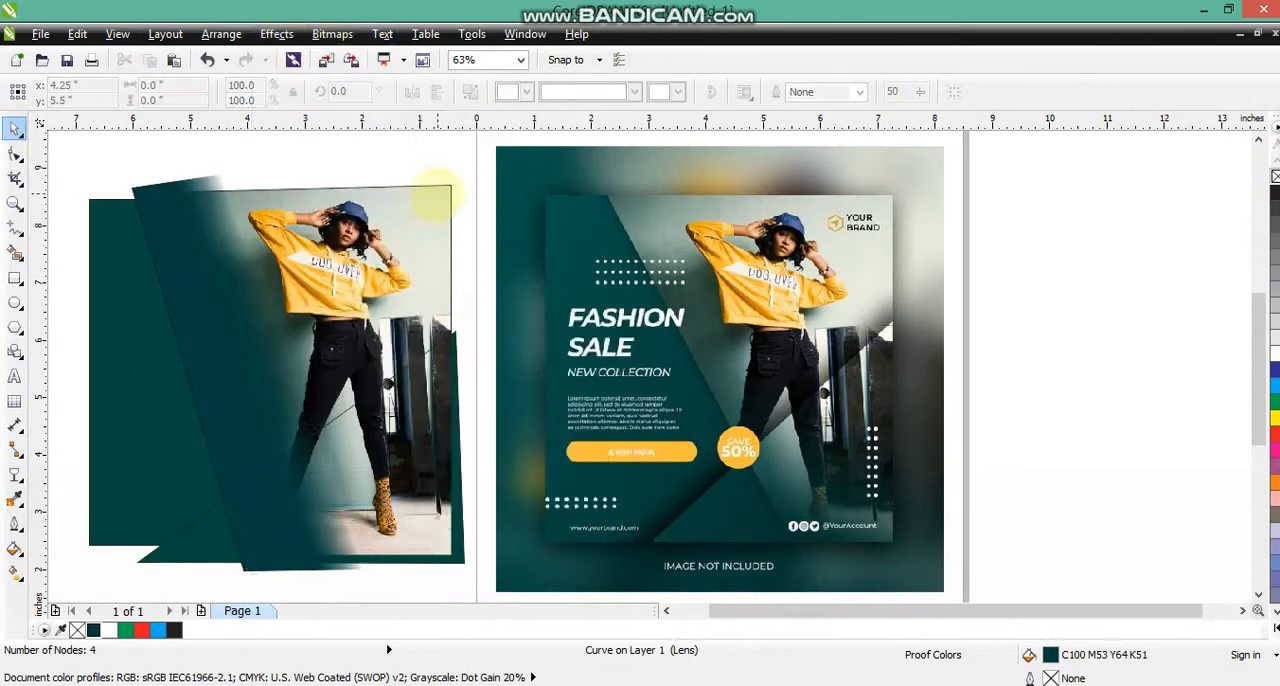
click(437, 193)
click(430, 159)
PowerClip the remaining faded green band inside the triangle at the banner's lower part.
click(143, 209)
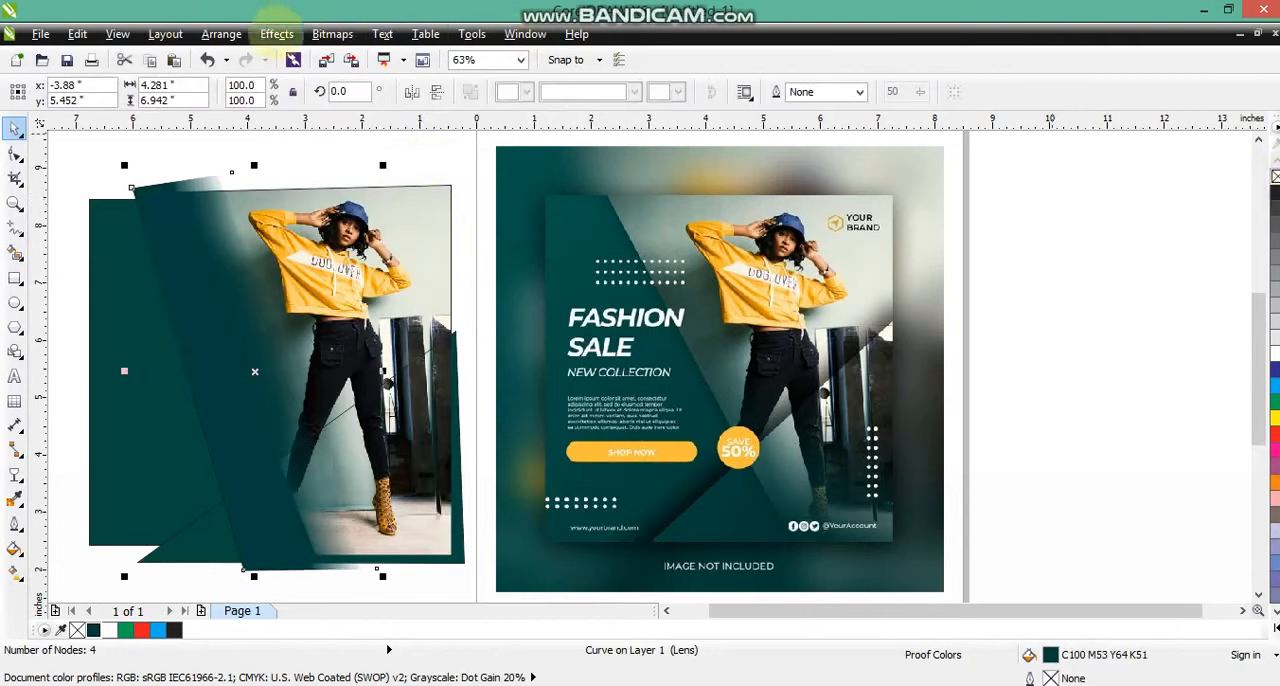
click(276, 34)
mouse_move(360, 303)
click(440, 302)
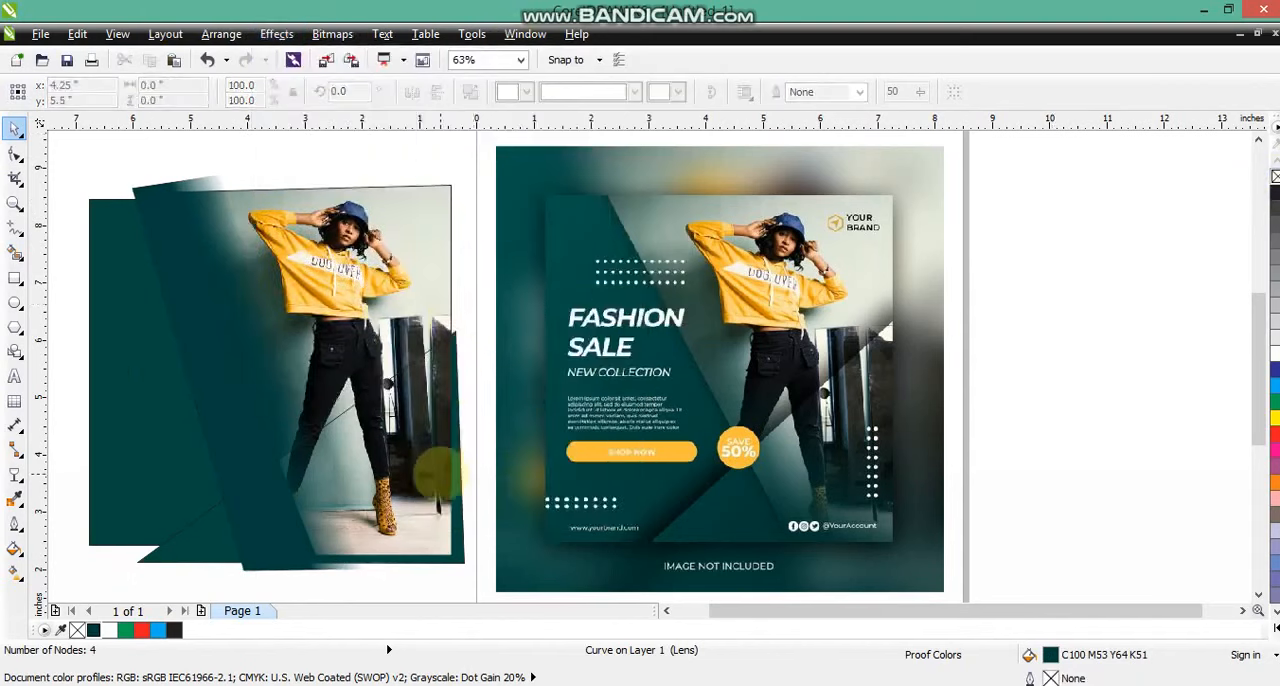
click(432, 455)
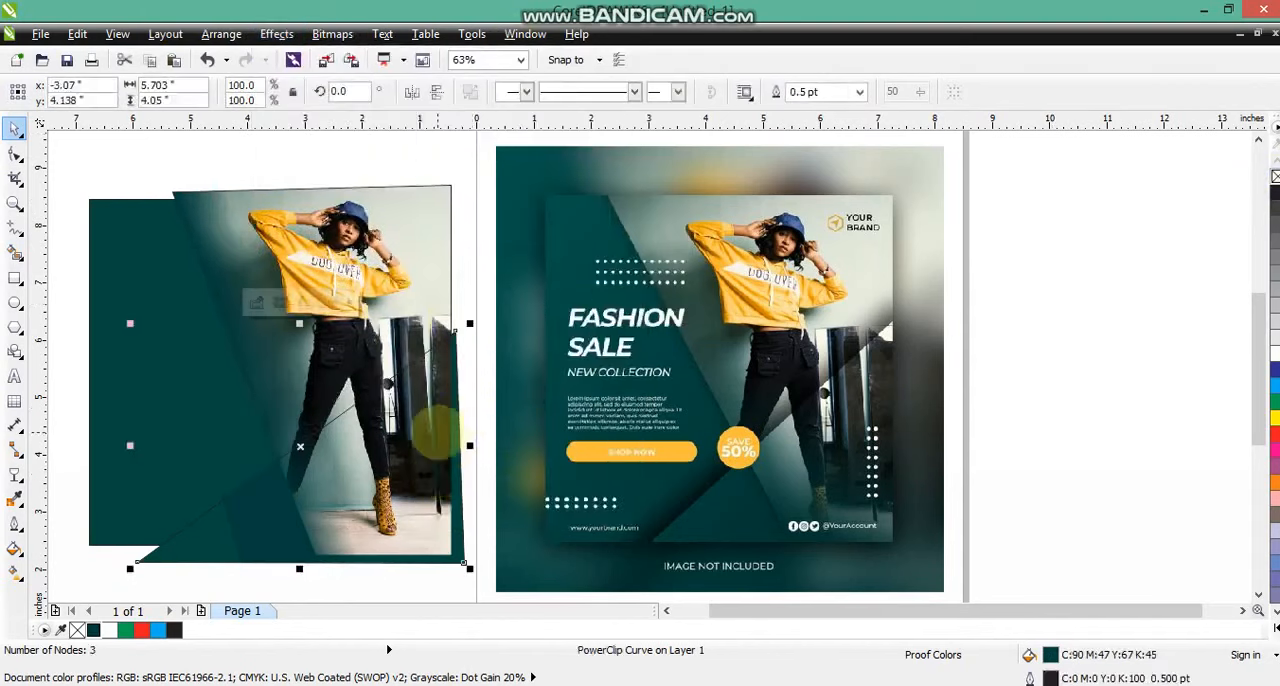
Within the triangle's PowerClip, convert the band to curves, move its two outer nodes onto the photo's slanted edge, and finish editing.
right_click(436, 431)
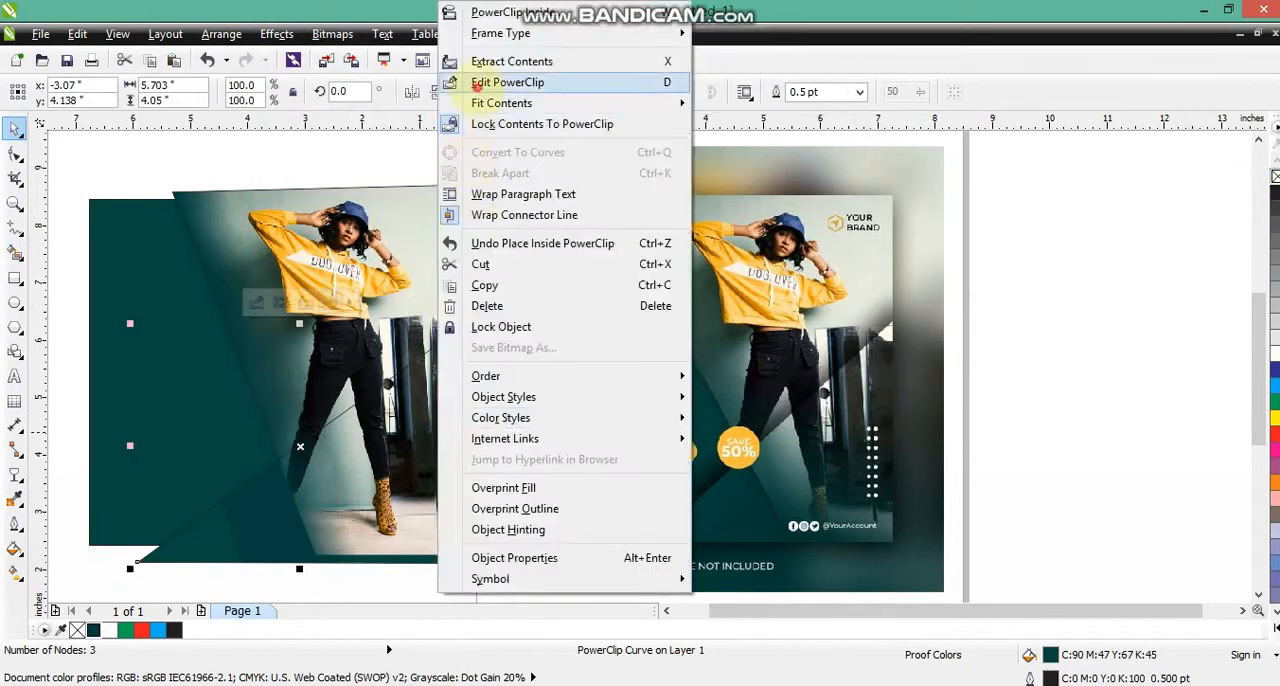
click(486, 83)
click(254, 541)
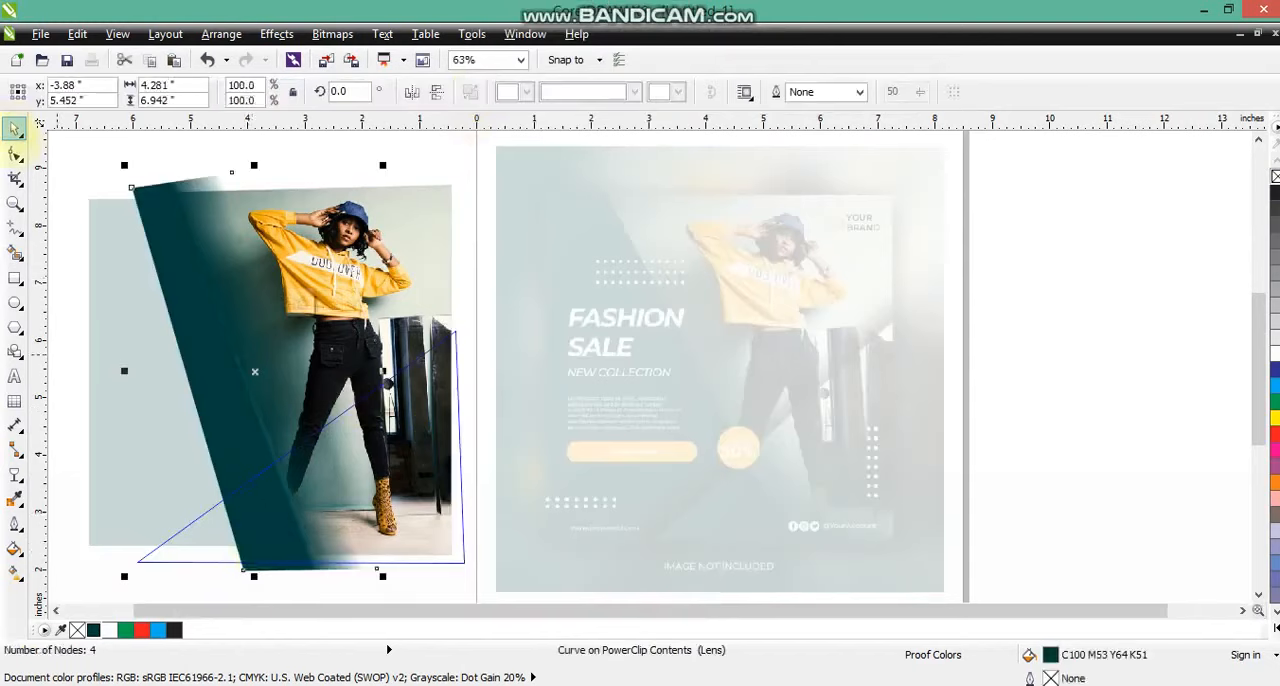
click(15, 154)
key(ctrl+q)
drag(238, 571, 319, 564)
drag(132, 188, 176, 190)
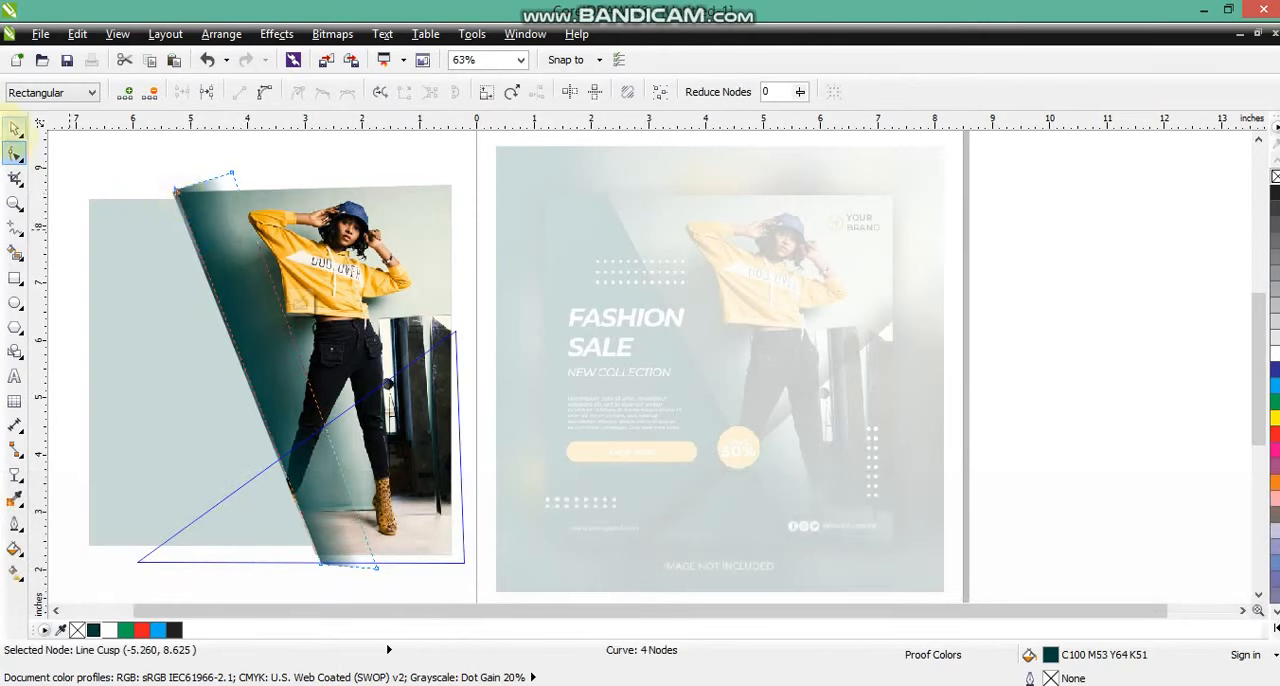
click(14, 129)
key(f)
key(d)
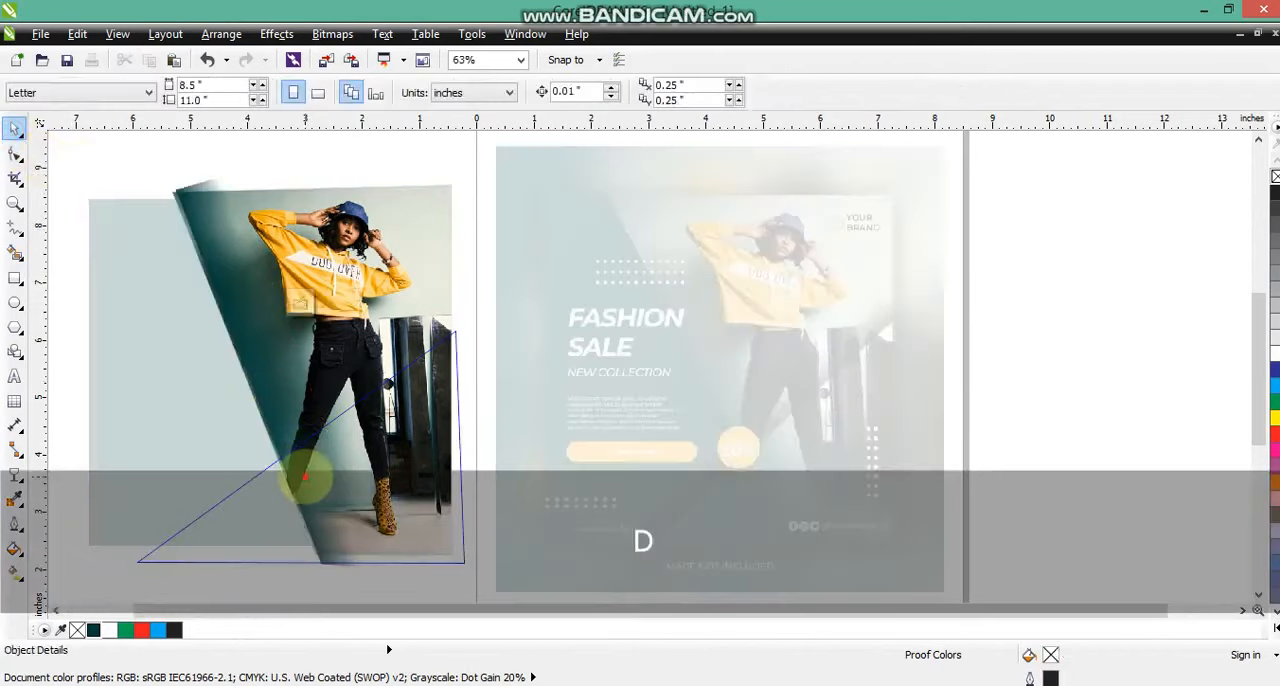
click(304, 474)
drag(313, 464, 310, 464)
key(f)
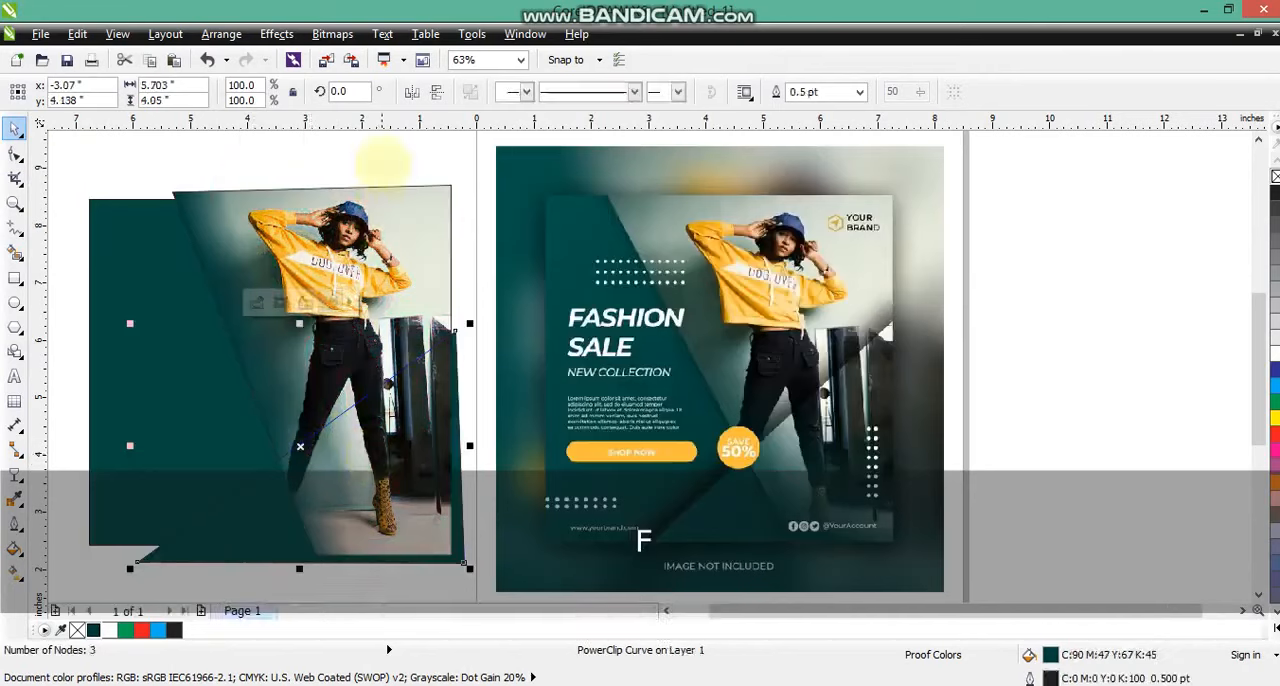
click(385, 140)
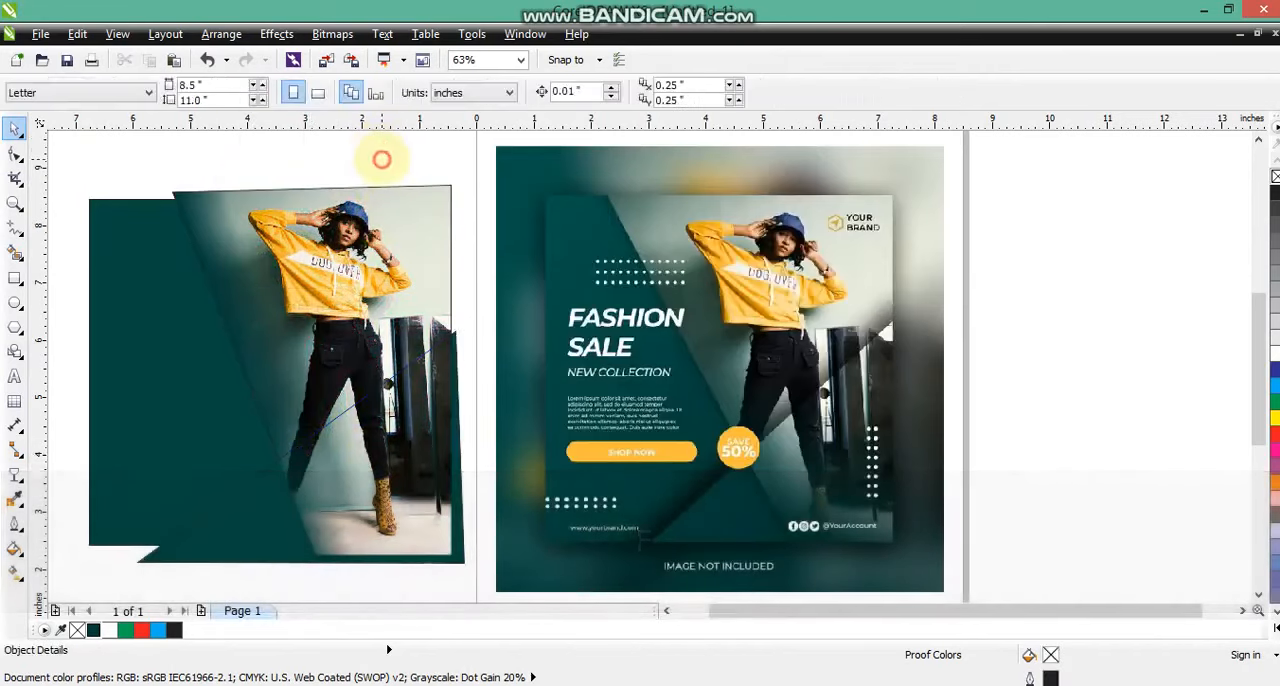
Apply a drop shadow to the slanted photo frame and the triangle together.
click(440, 440)
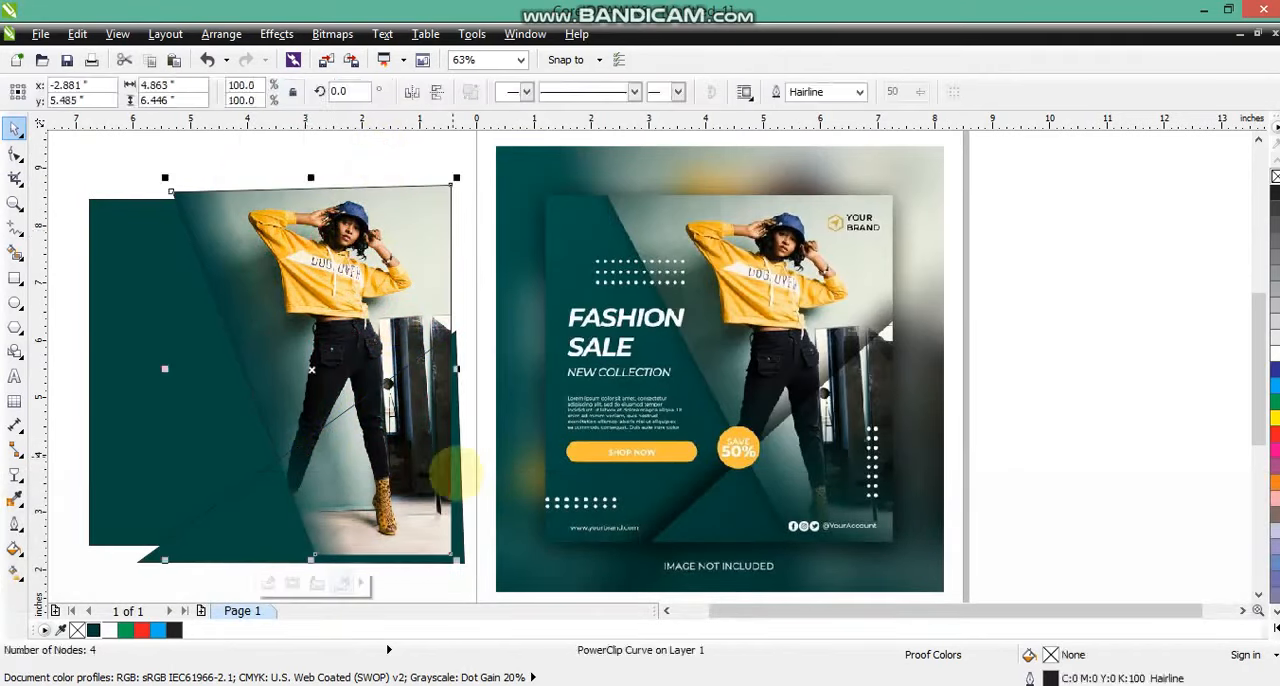
shift+click(320, 407)
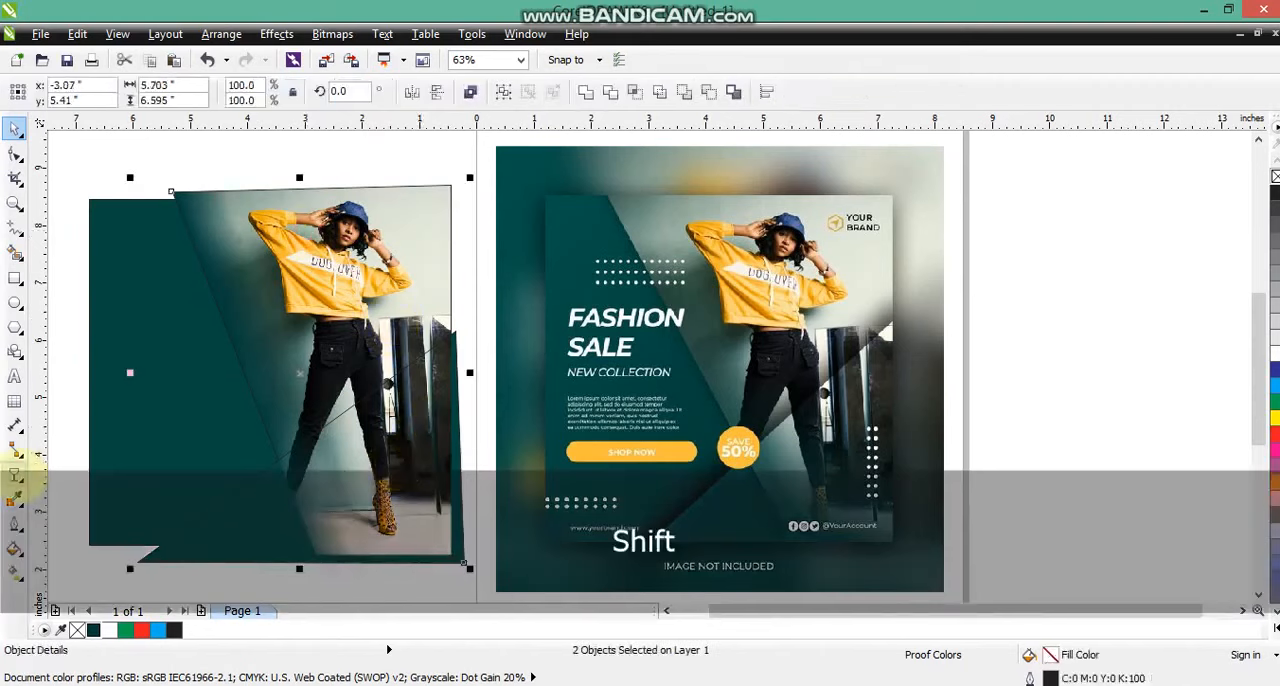
click(15, 478)
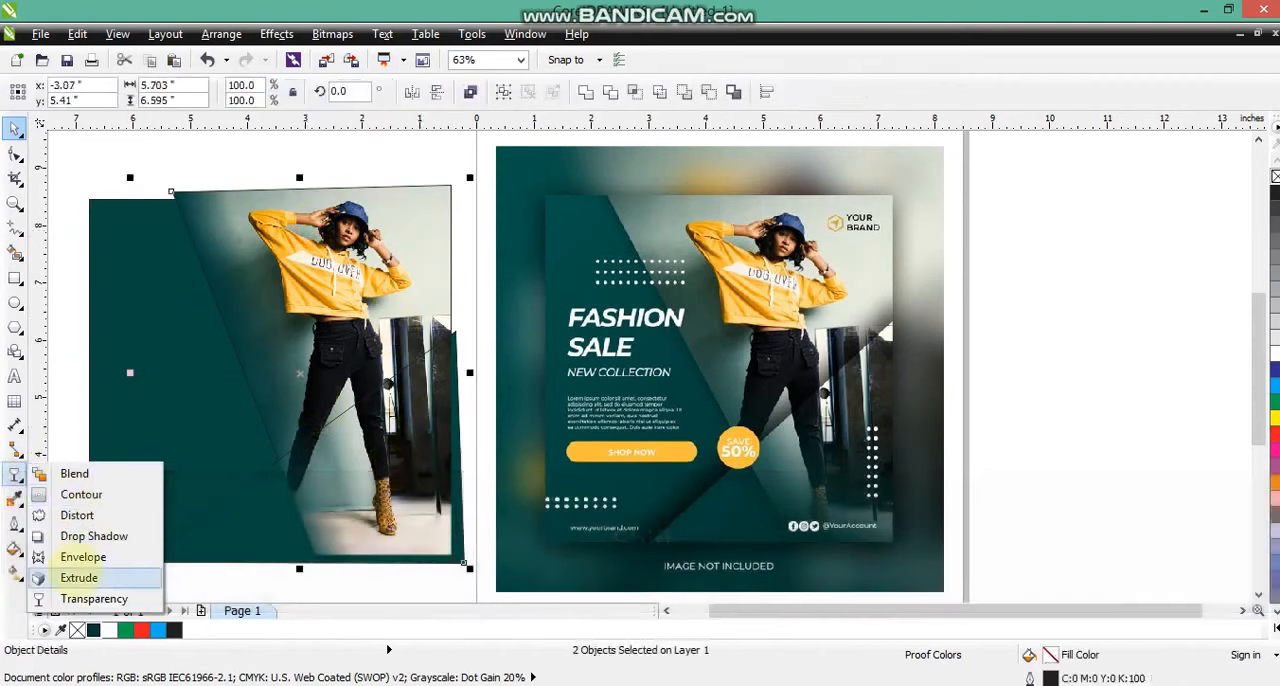
click(94, 536)
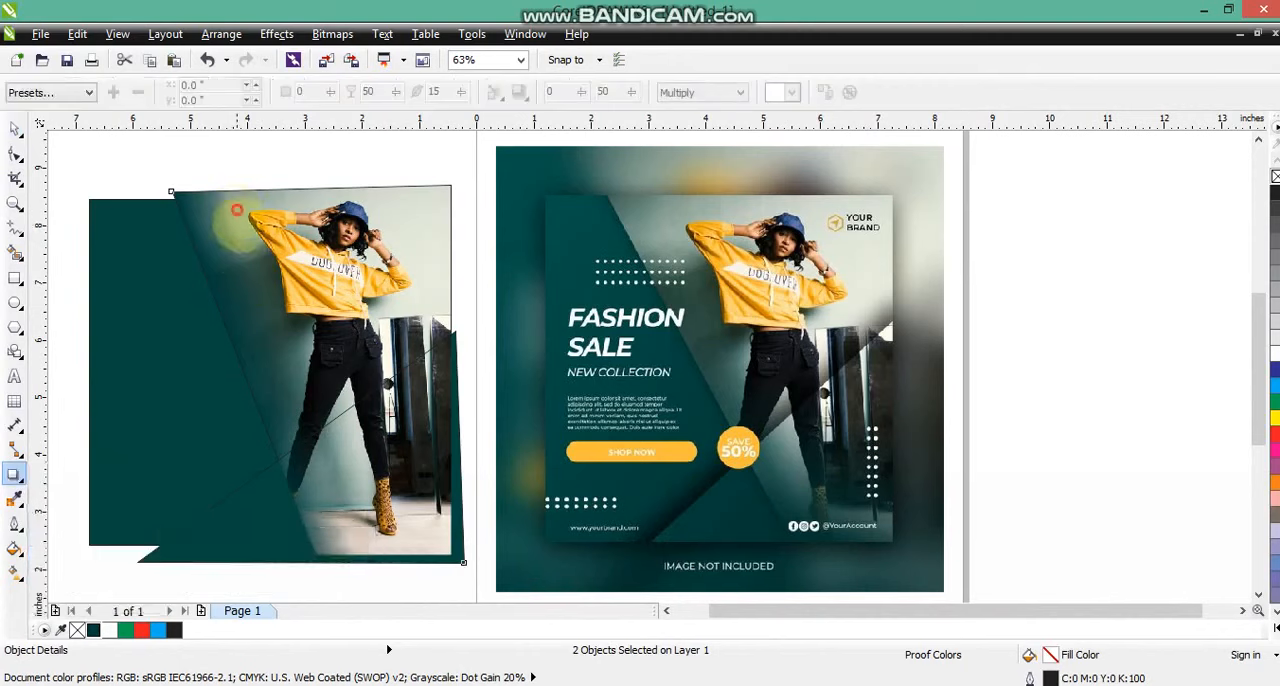
drag(262, 515, 299, 563)
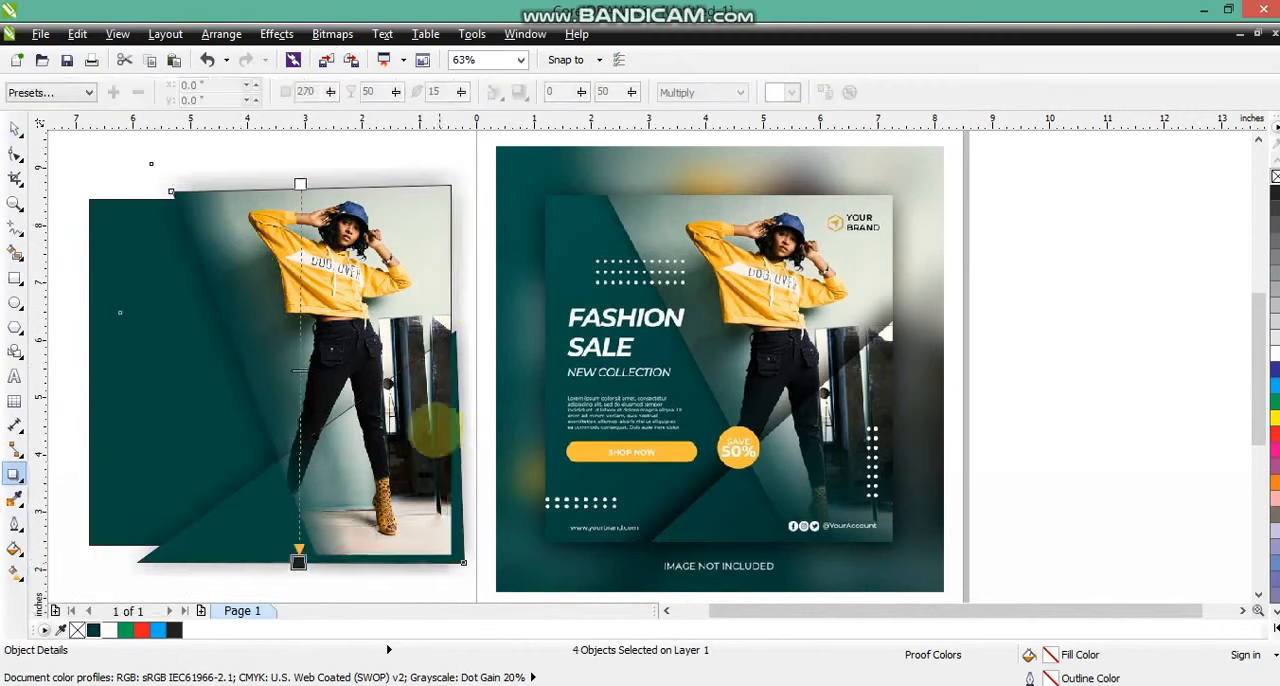
Set the drop shadow's color to black and its feathering direction to Outside.
click(790, 92)
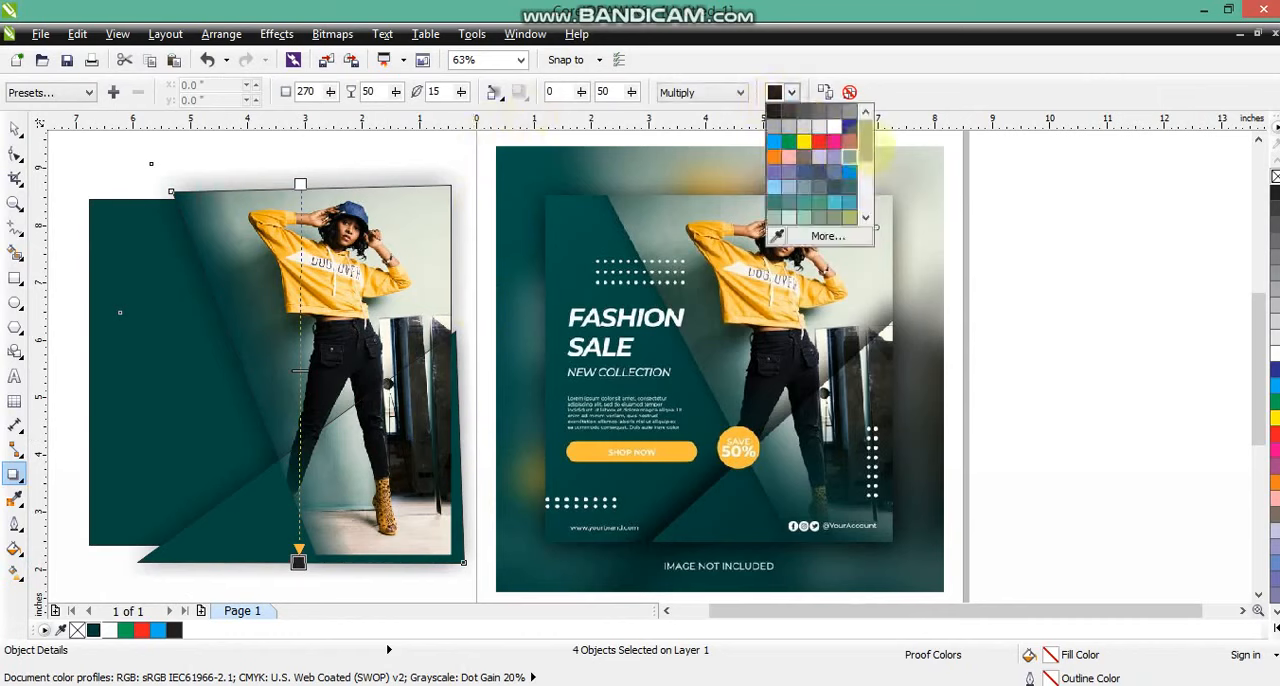
scroll(823, 175, down, 3)
click(820, 217)
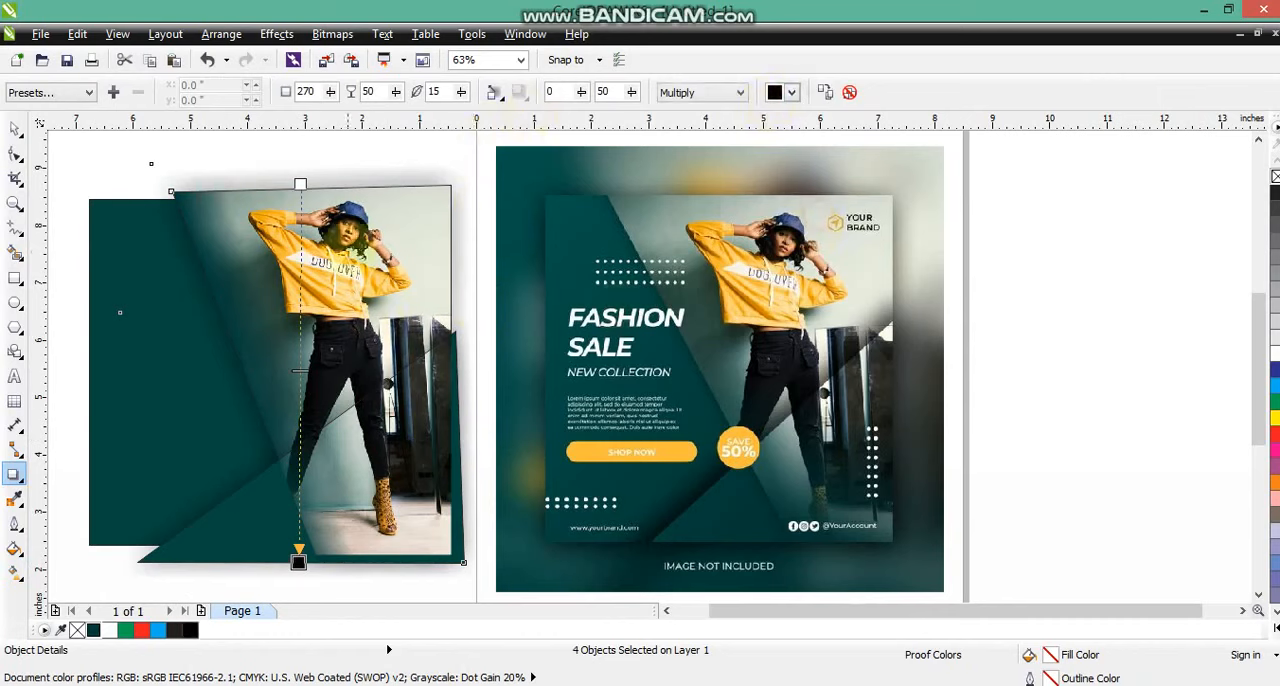
click(495, 93)
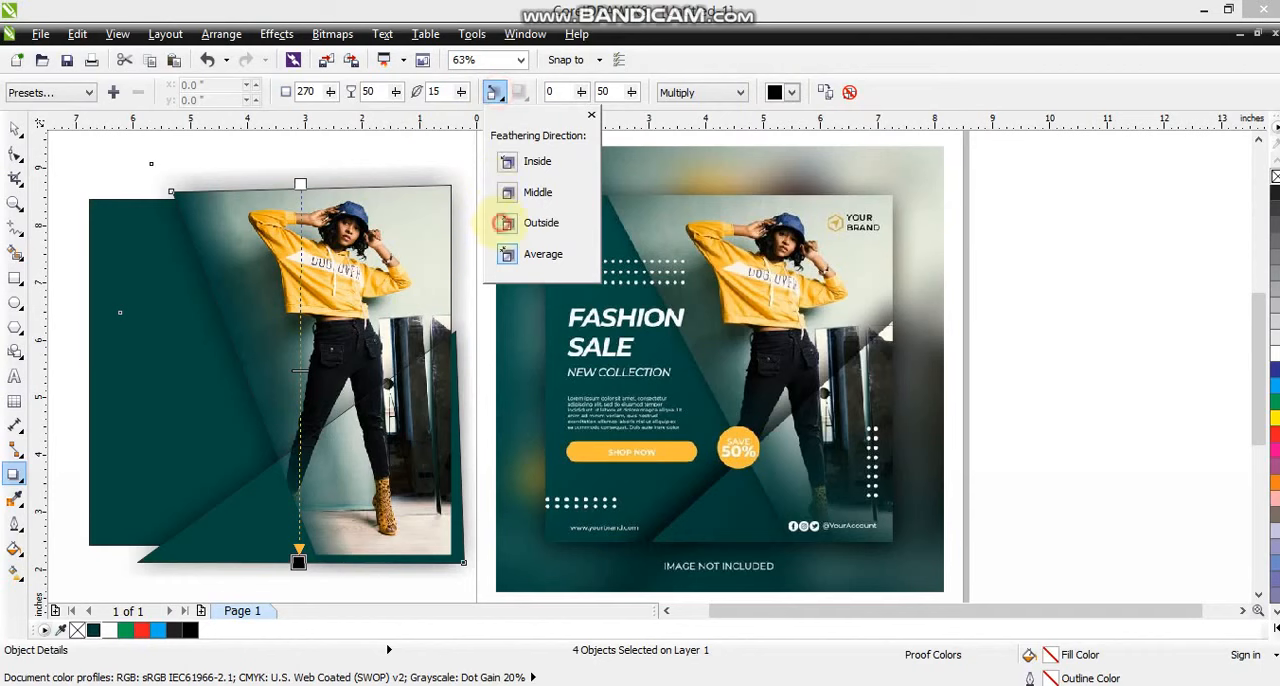
click(508, 222)
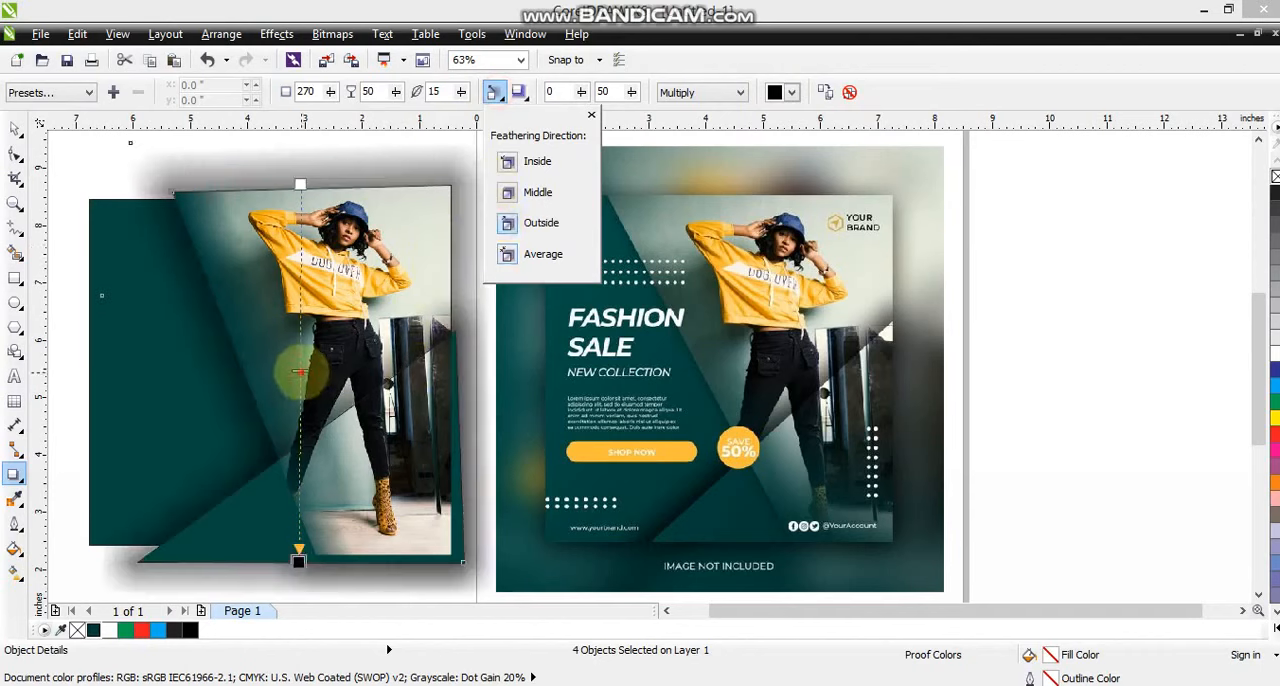
Set the drop shadow's feathering to 5 and its opacity to 38.
drag(299, 372, 299, 512)
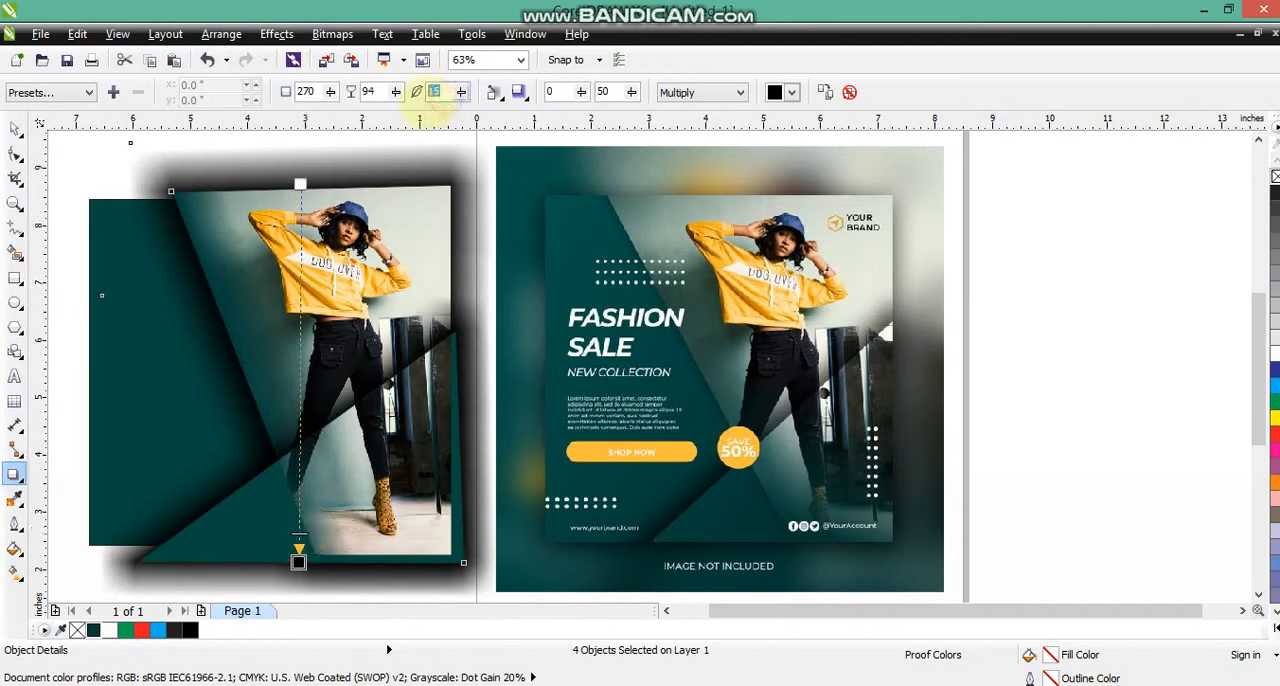
text(5)
key(Return)
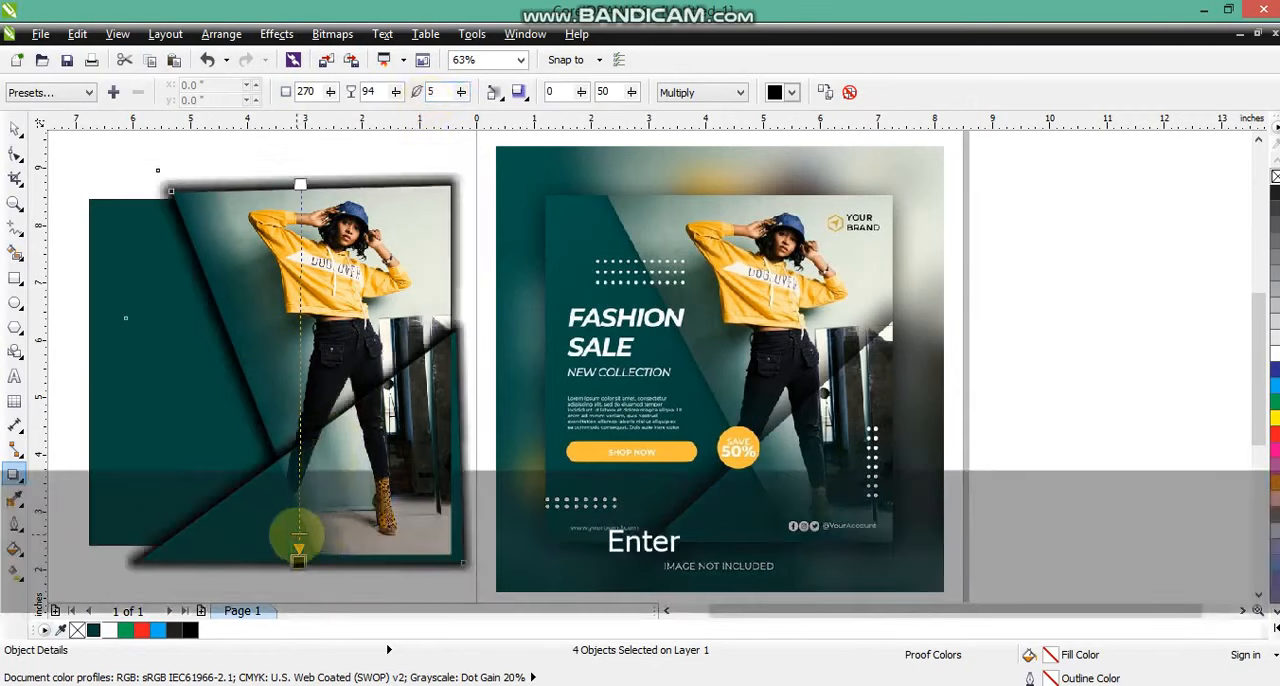
drag(297, 535, 300, 325)
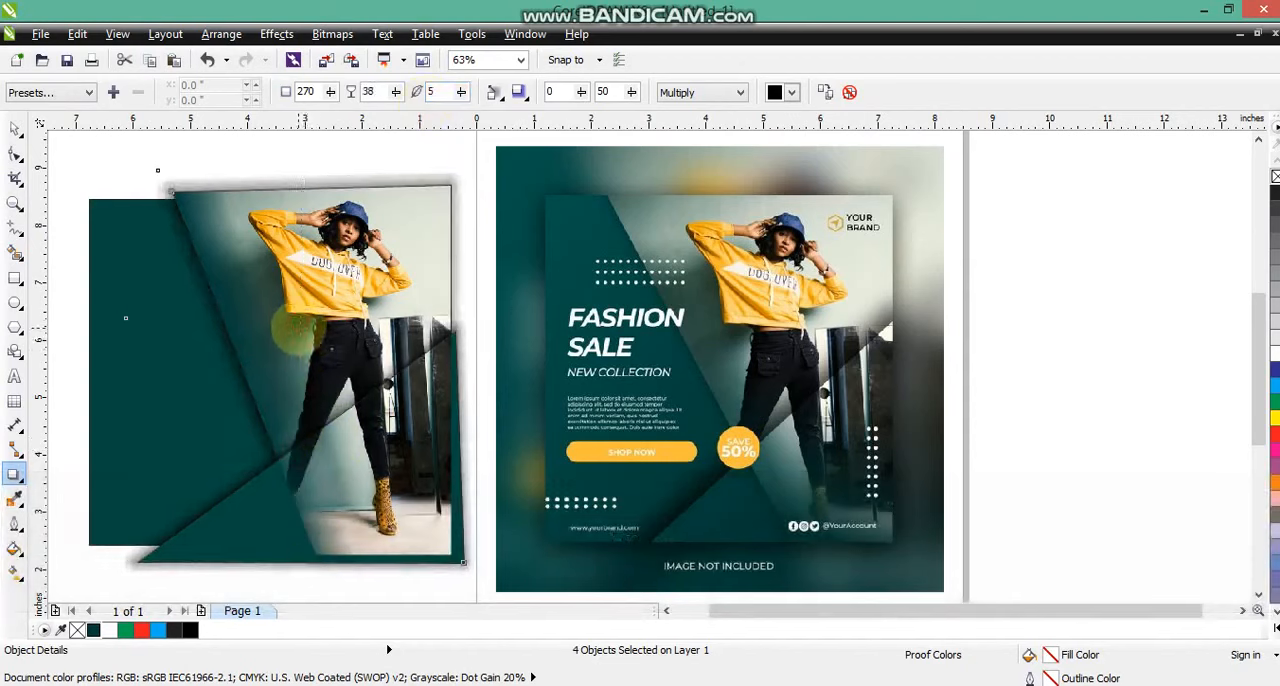
Remove the outlines of the shadowed photo frame and triangle and send them to the back.
click(15, 128)
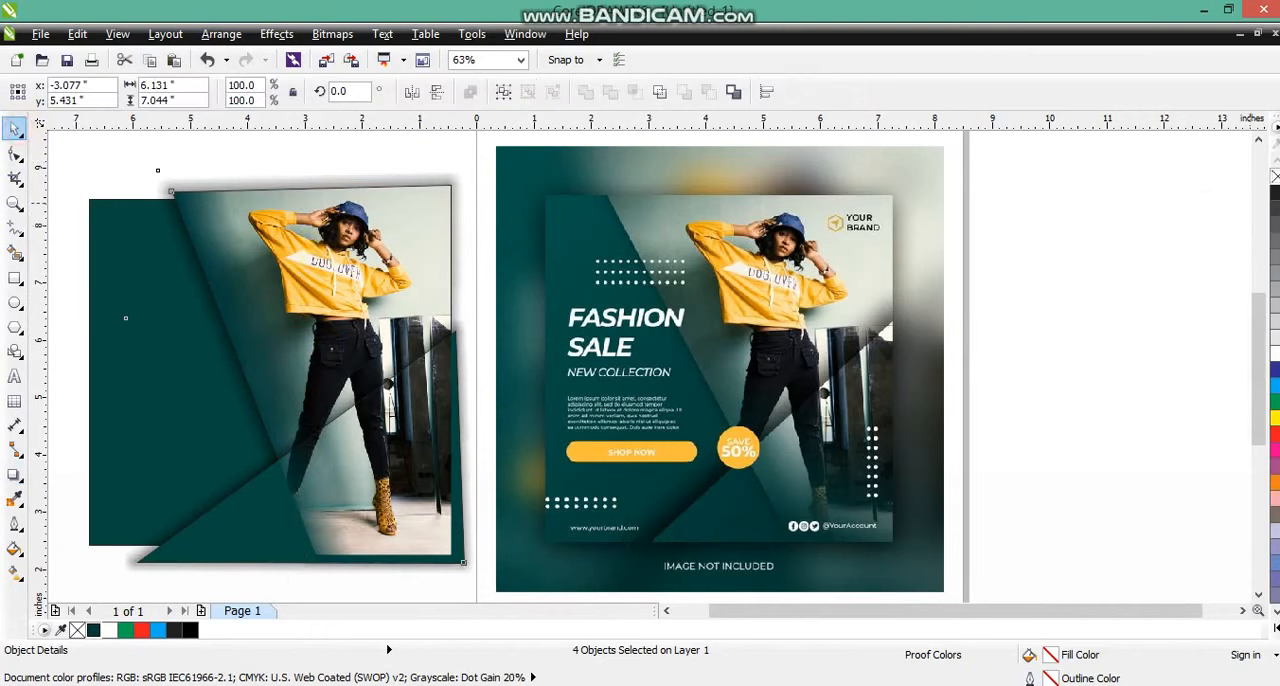
right_click(1276, 176)
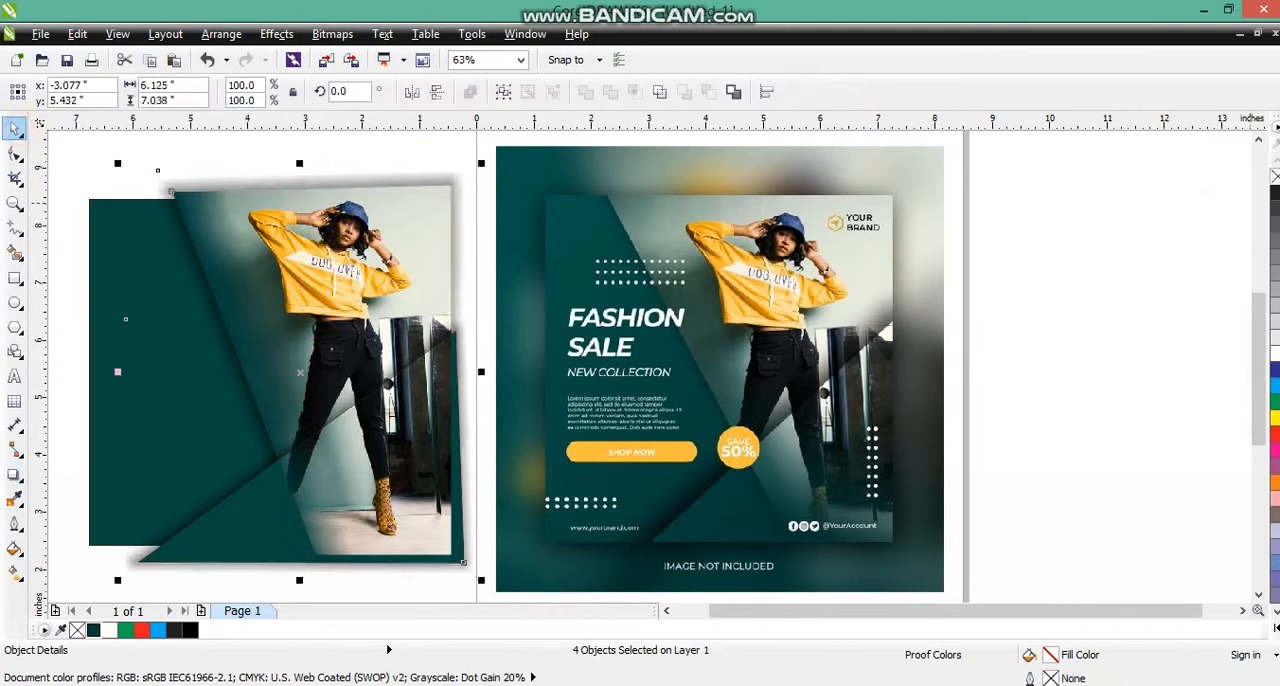
key(shift+Page_Down)
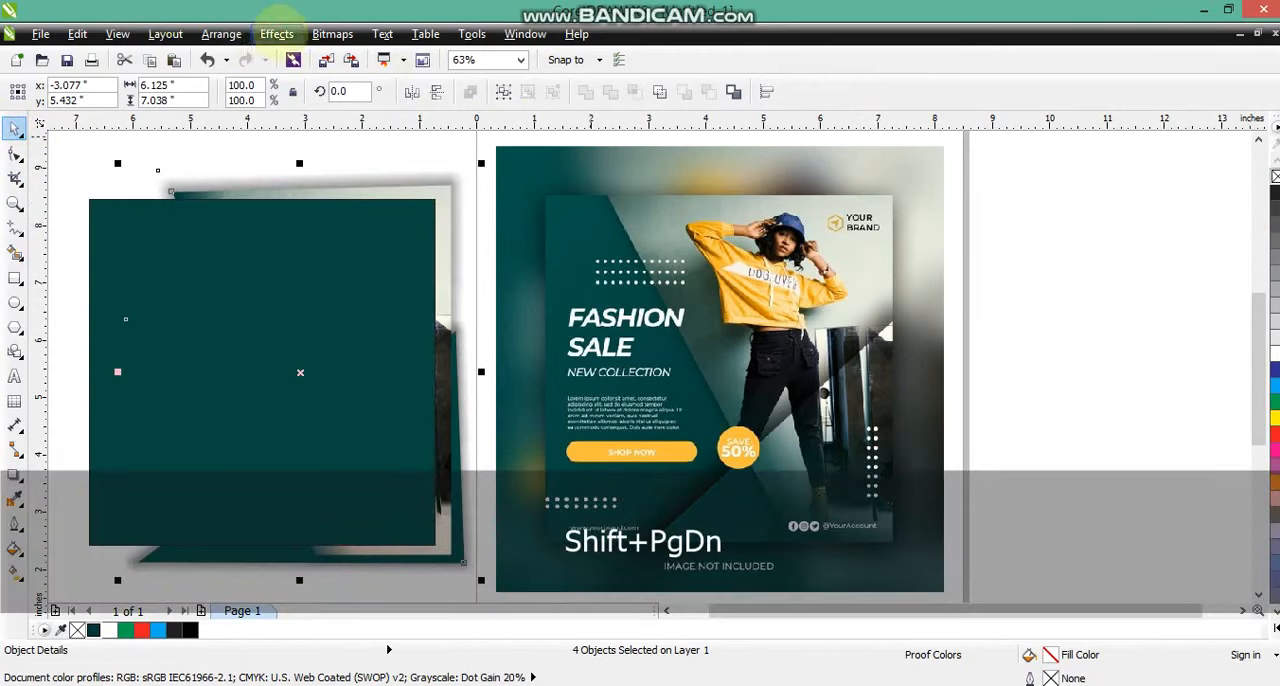
PowerClip the shadowed photo frame and triangle inside the dark green square.
click(276, 34)
mouse_move(329, 297)
click(500, 297)
click(273, 267)
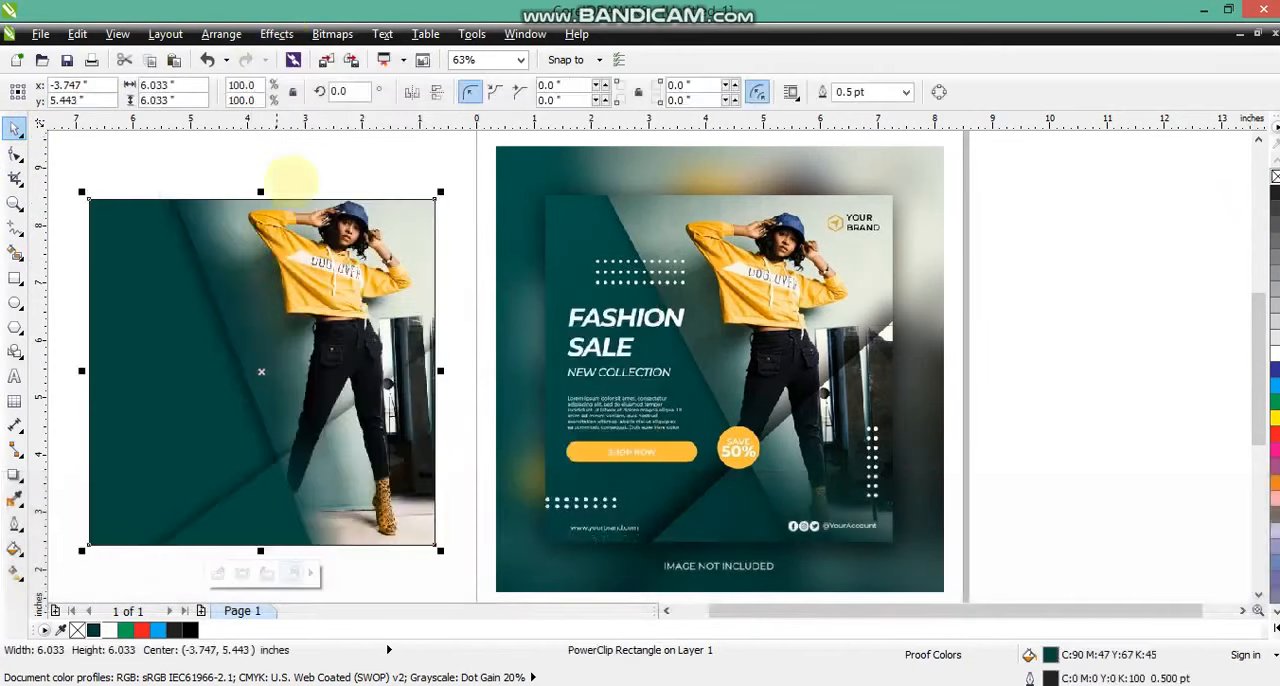
click(298, 161)
Open the green square's PowerClip and the triangle's nested PowerClip to edit the photo frame inside.
click(365, 400)
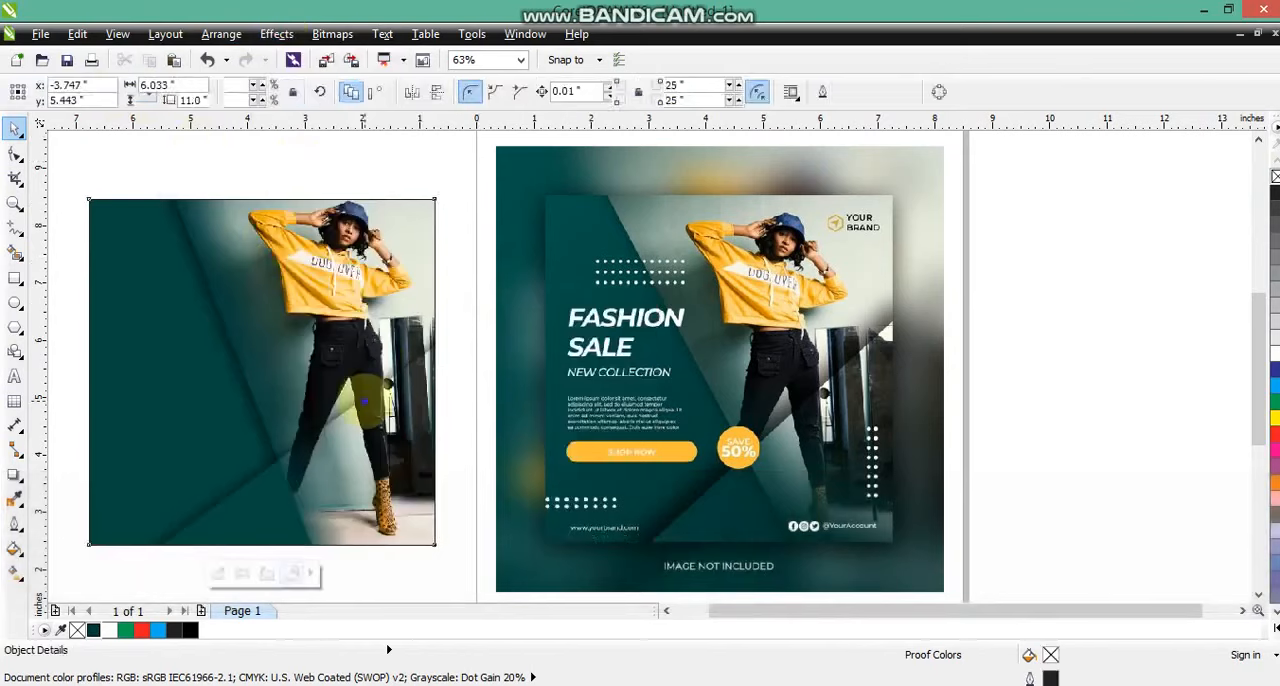
right_click(365, 400)
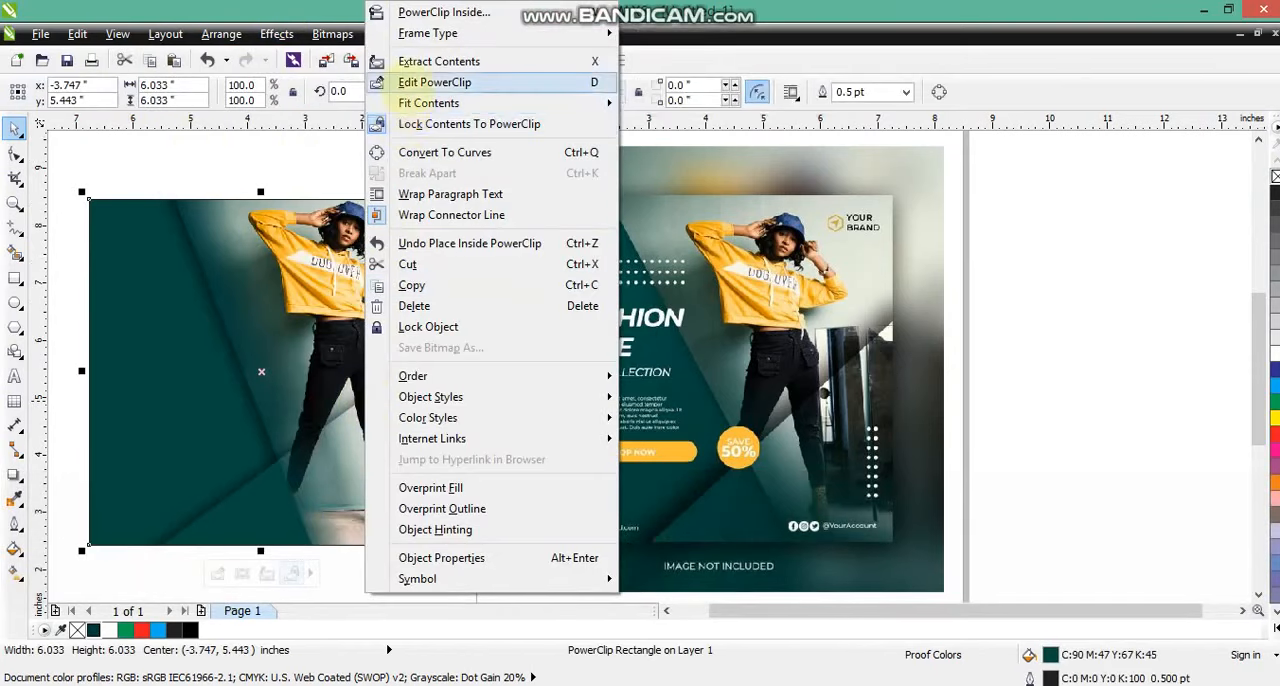
click(407, 84)
right_click(370, 493)
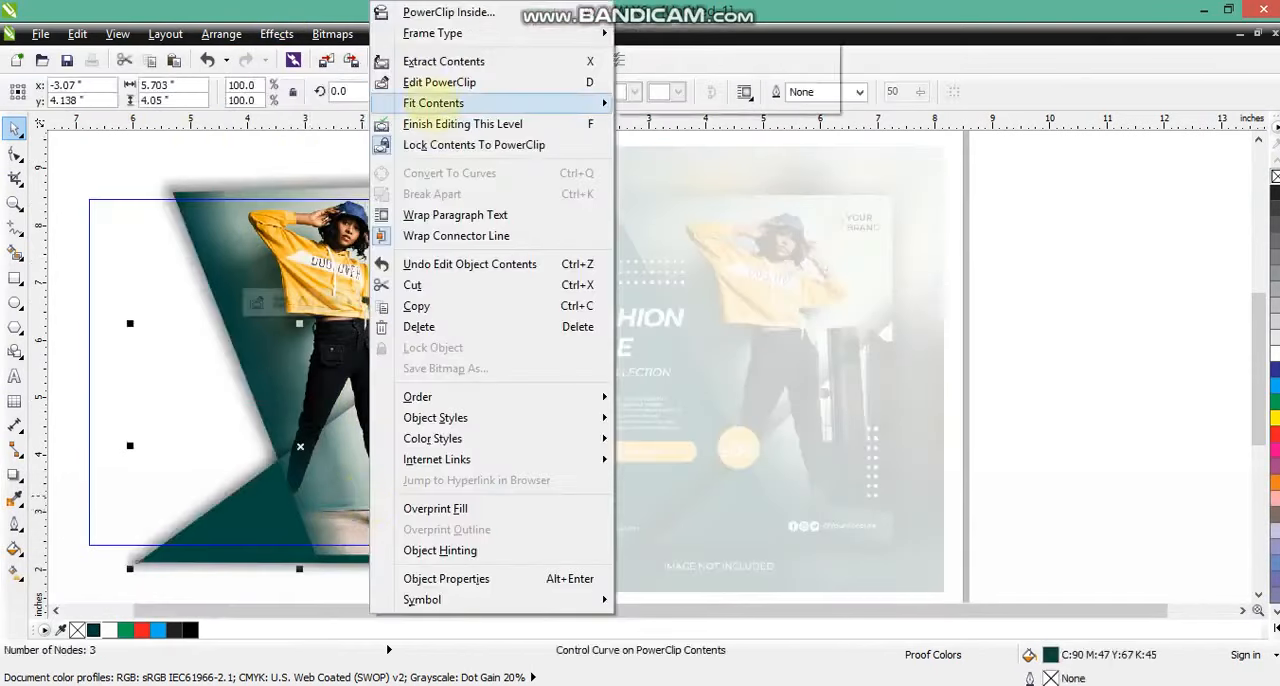
click(425, 84)
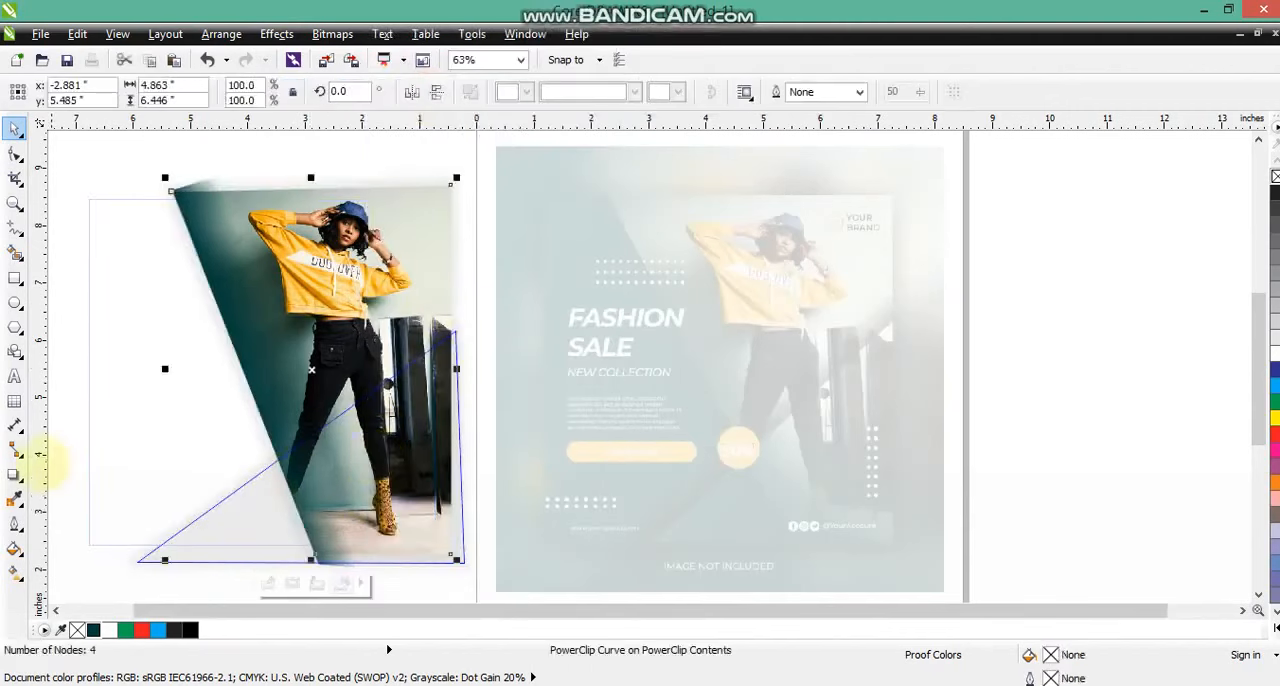
Apply a drop shadow running from the top to the bottom of the photo frame inside the triangle.
click(15, 475)
click(15, 128)
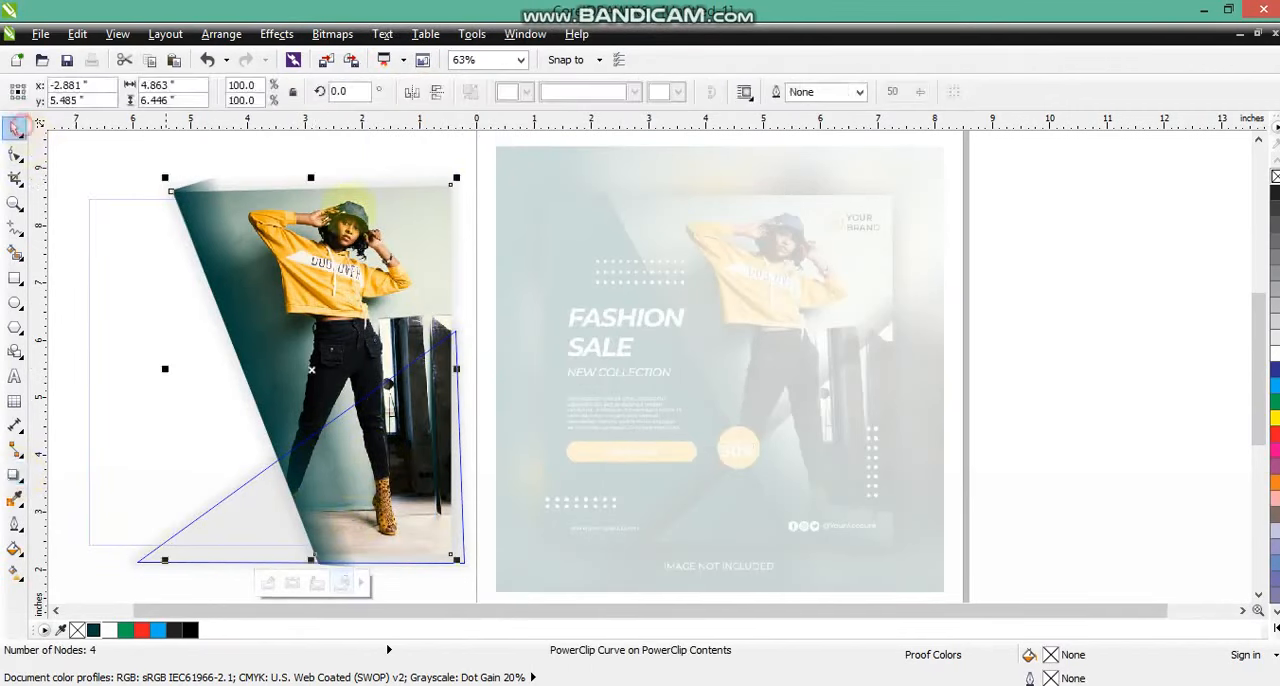
key(ctrl+z)
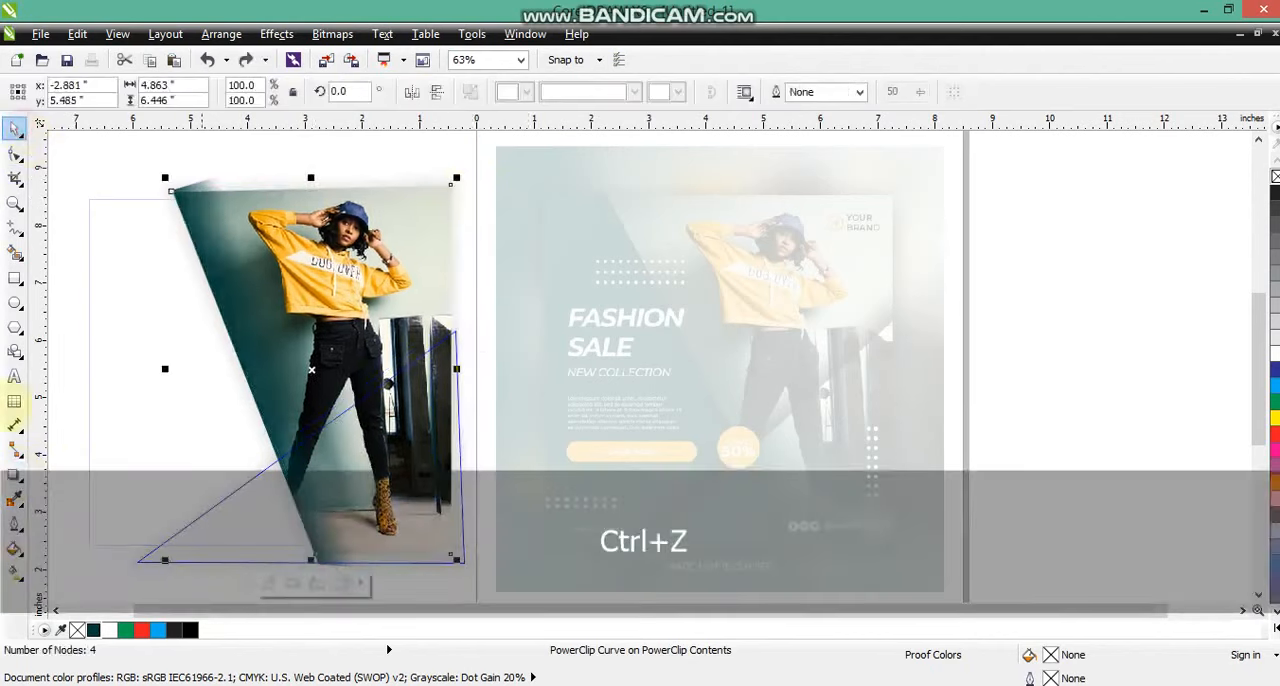
click(15, 475)
drag(311, 186, 315, 565)
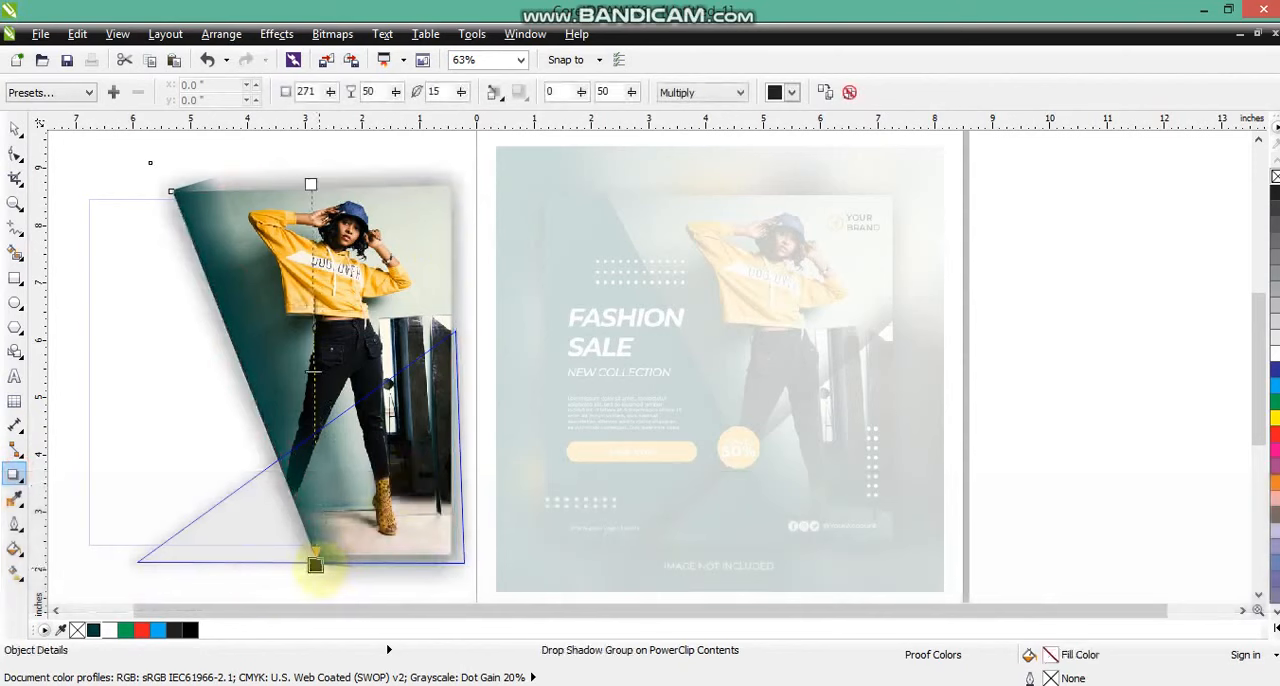
Set the inner photo frame's shadow color to black and its feathering direction to Outside.
click(791, 92)
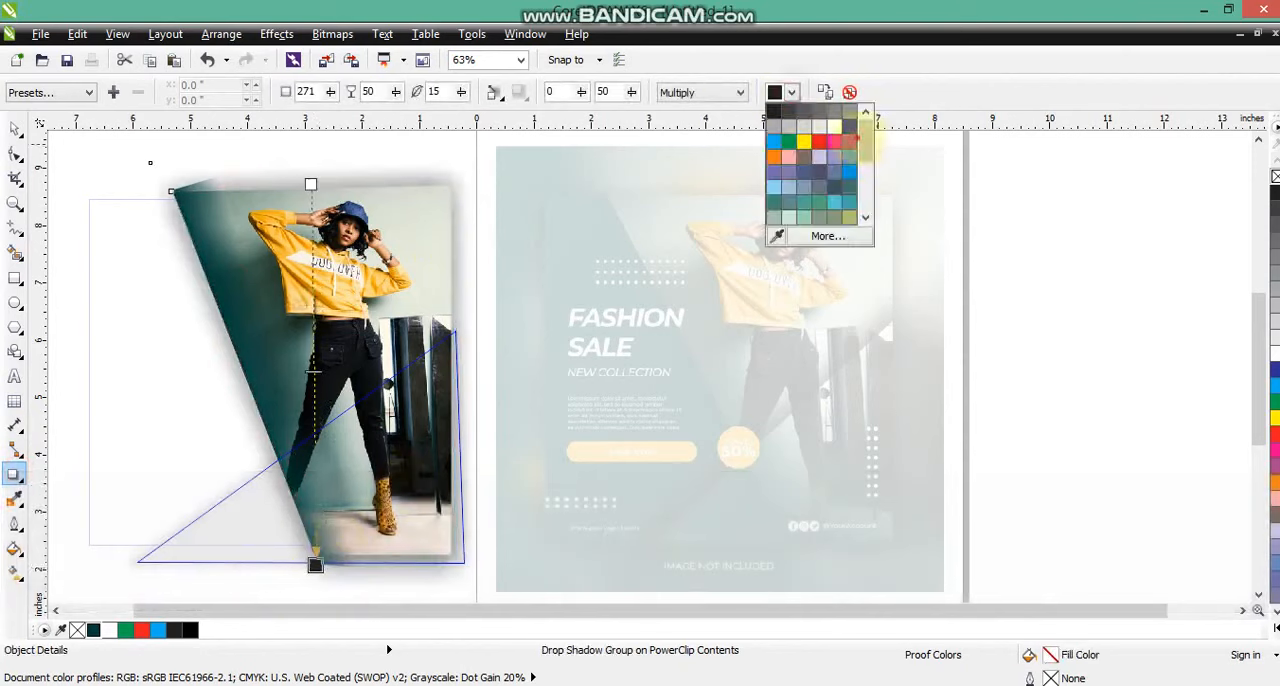
click(822, 216)
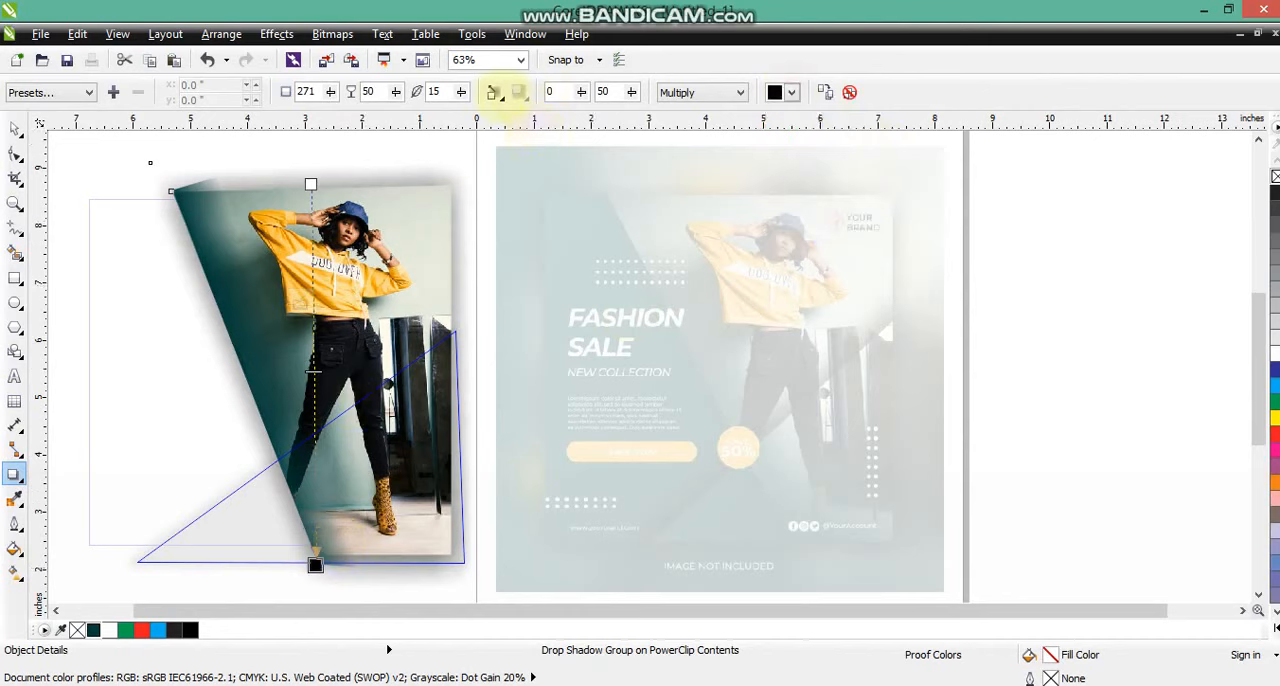
click(496, 94)
Set the inner photo frame's shadow feathering to 5 and its opacity to 58.
double_click(437, 92)
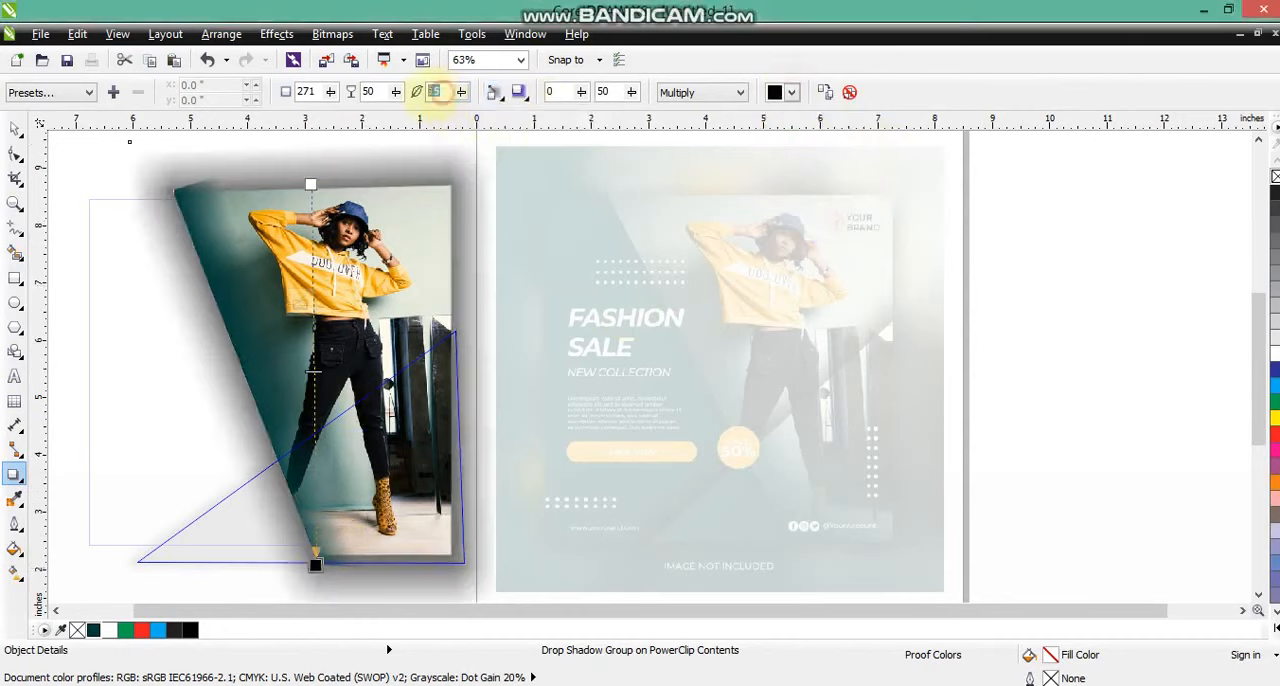
text(5)
key(Return)
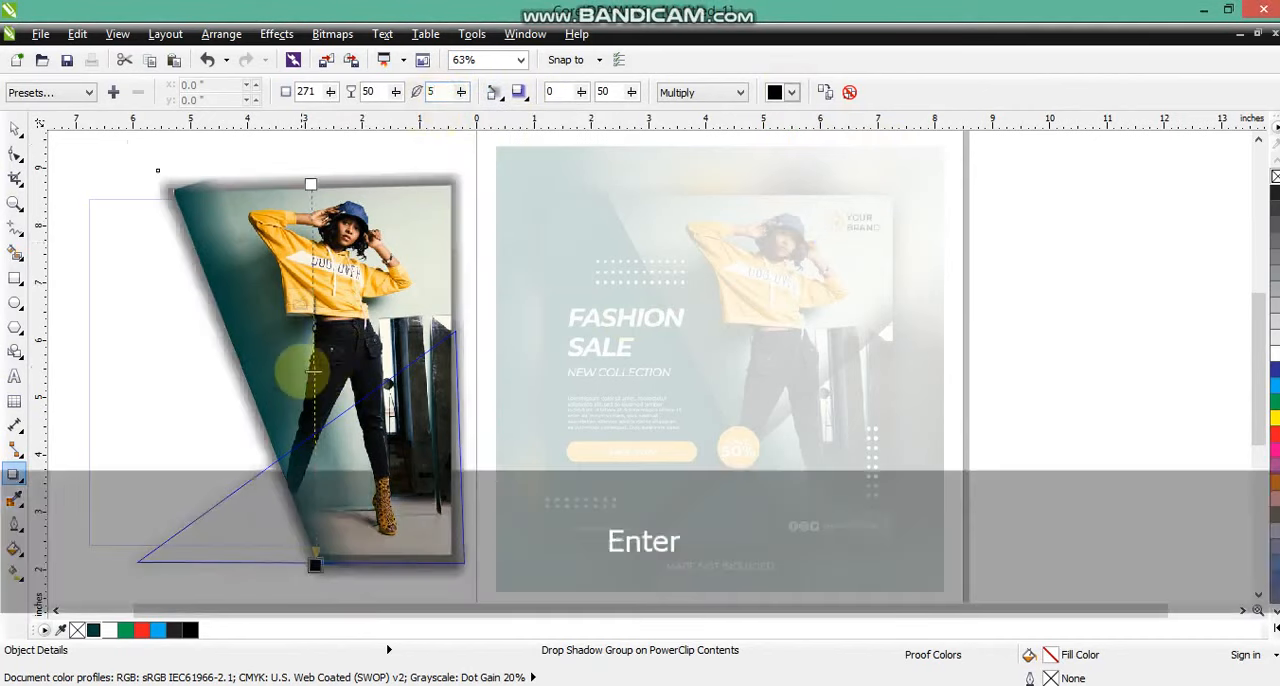
drag(313, 370, 313, 402)
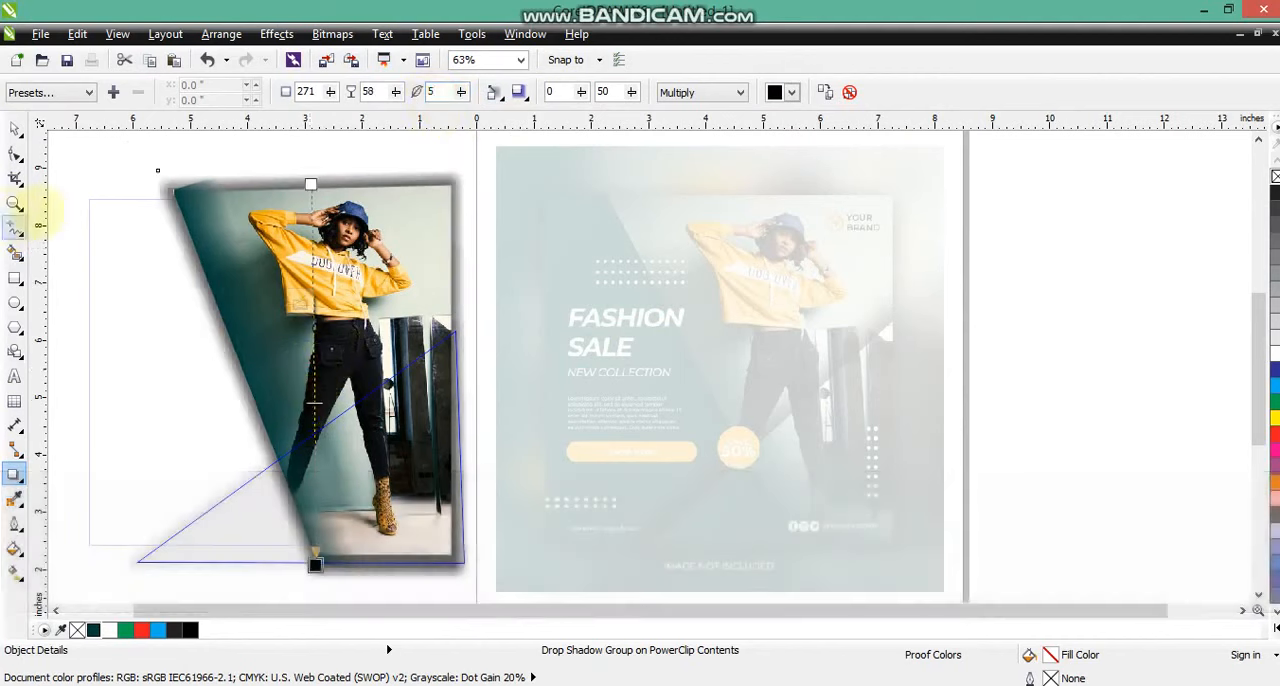
Finish editing both PowerClip levels and deselect the square.
click(15, 128)
right_click(405, 260)
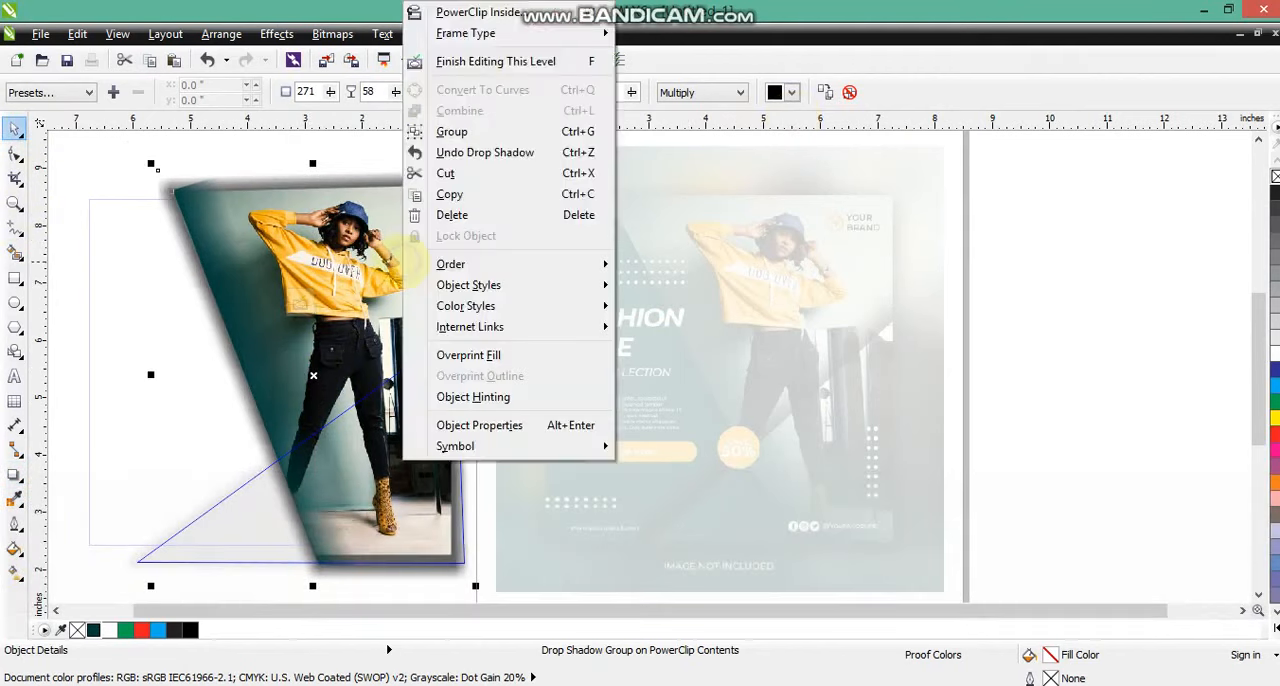
click(452, 60)
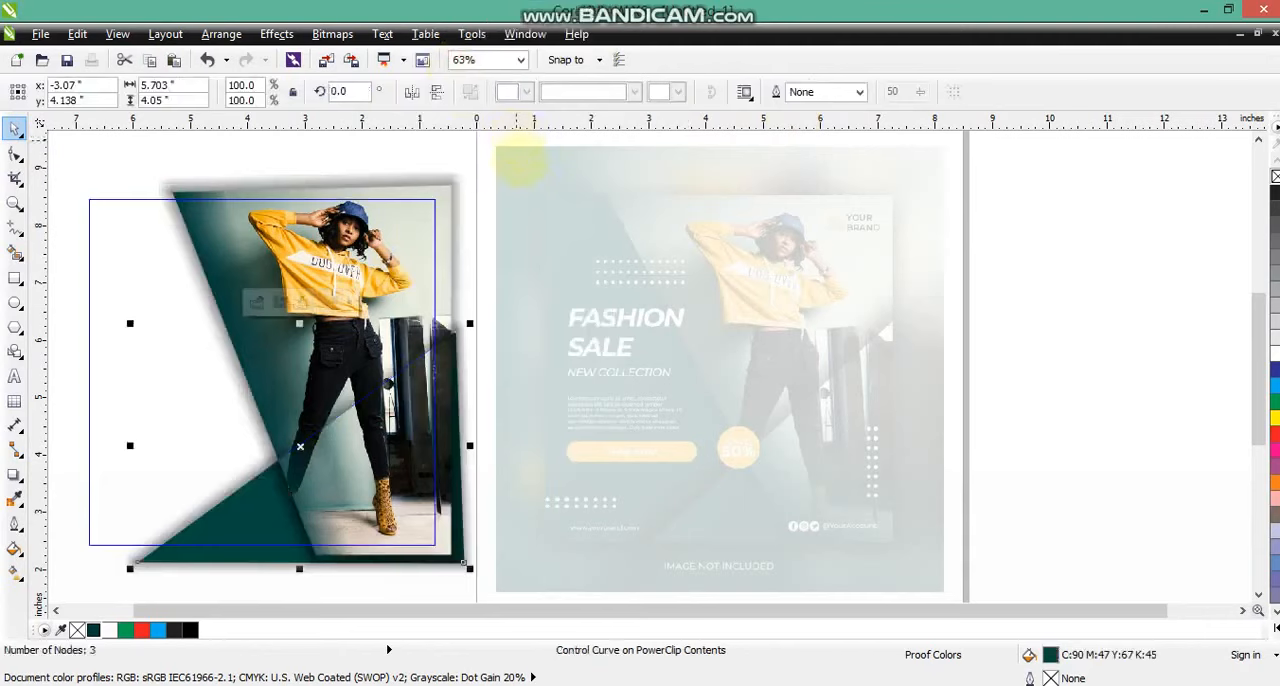
key(f)
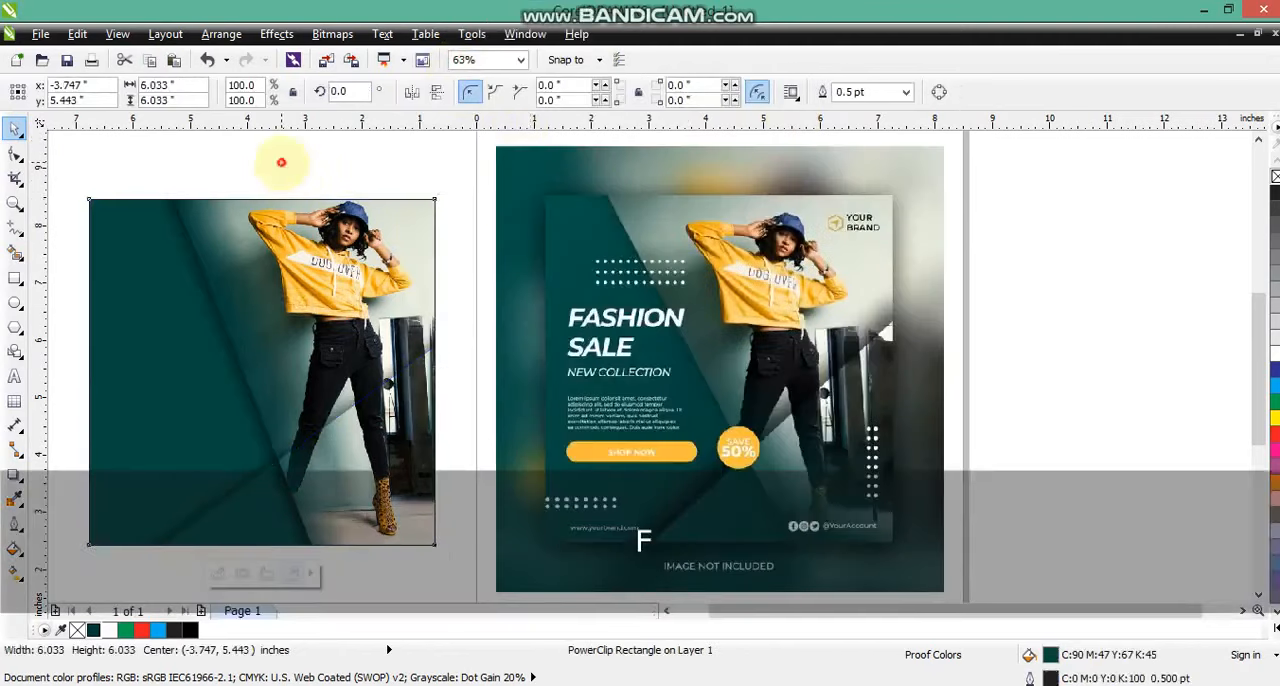
click(281, 162)
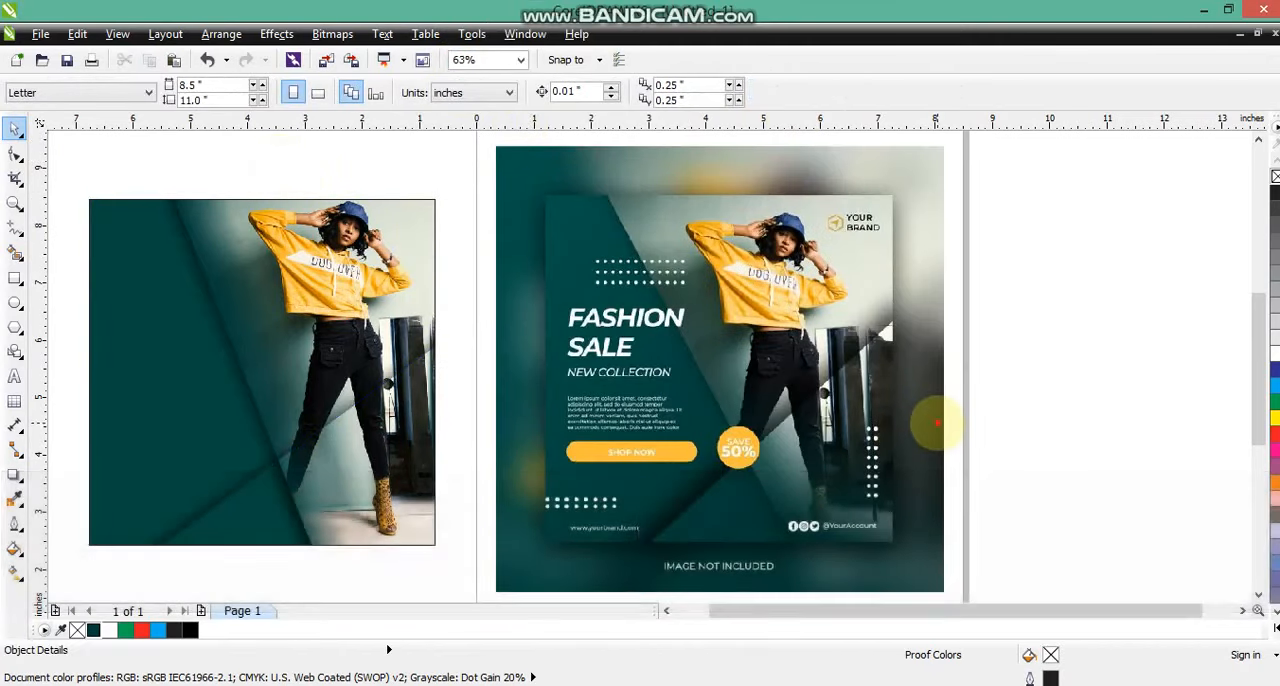
click(936, 424)
click(1012, 392)
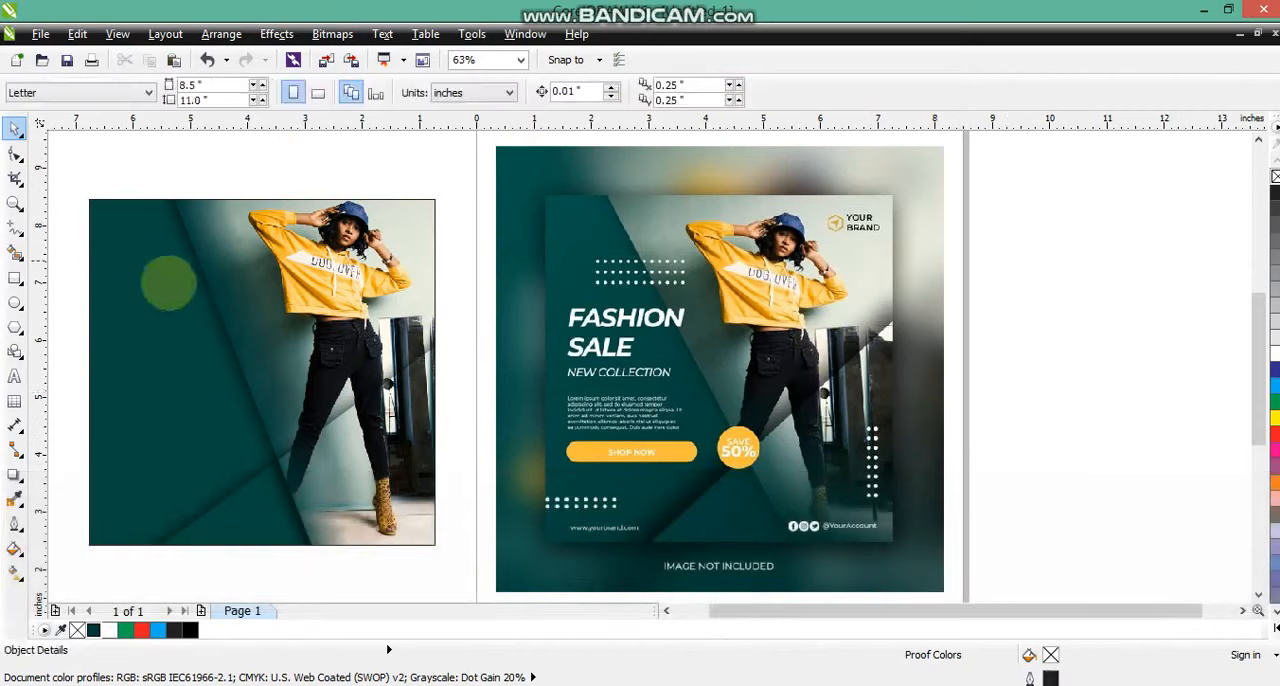
Write the heading FASHION SALE beside the square, set it in Machine BT and break it apart into separate words.
click(14, 203)
drag(73, 166, 922, 545)
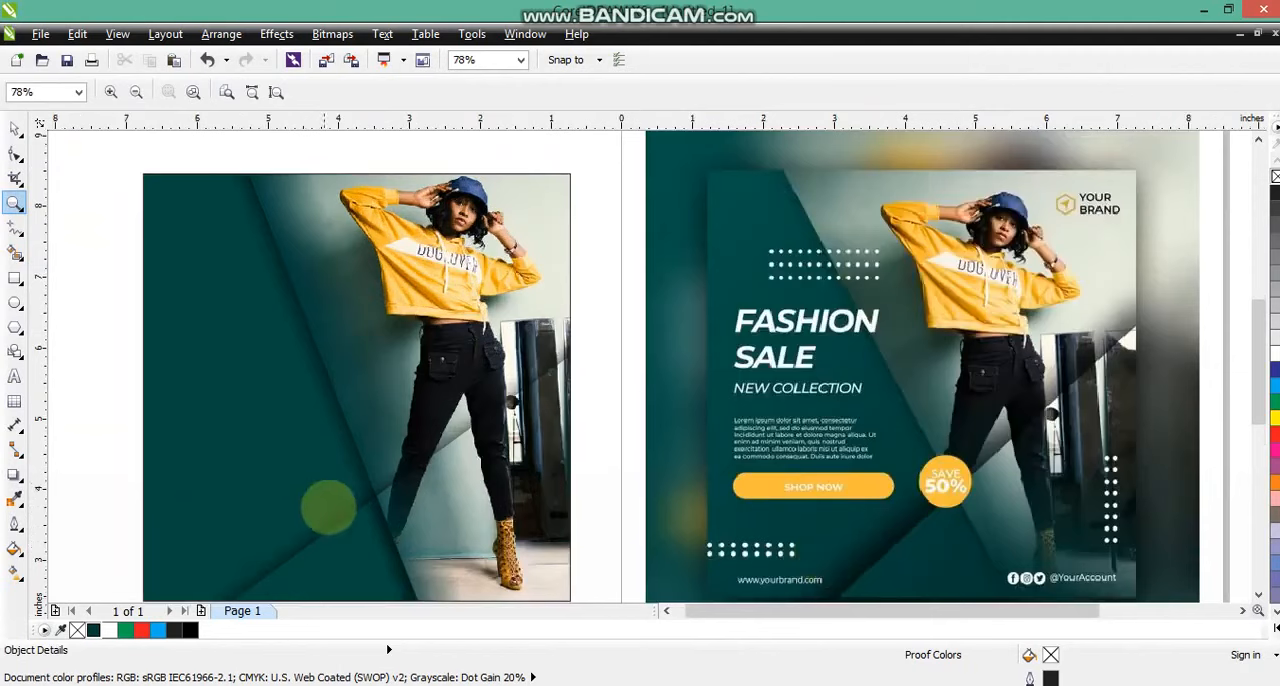
click(14, 376)
click(84, 366)
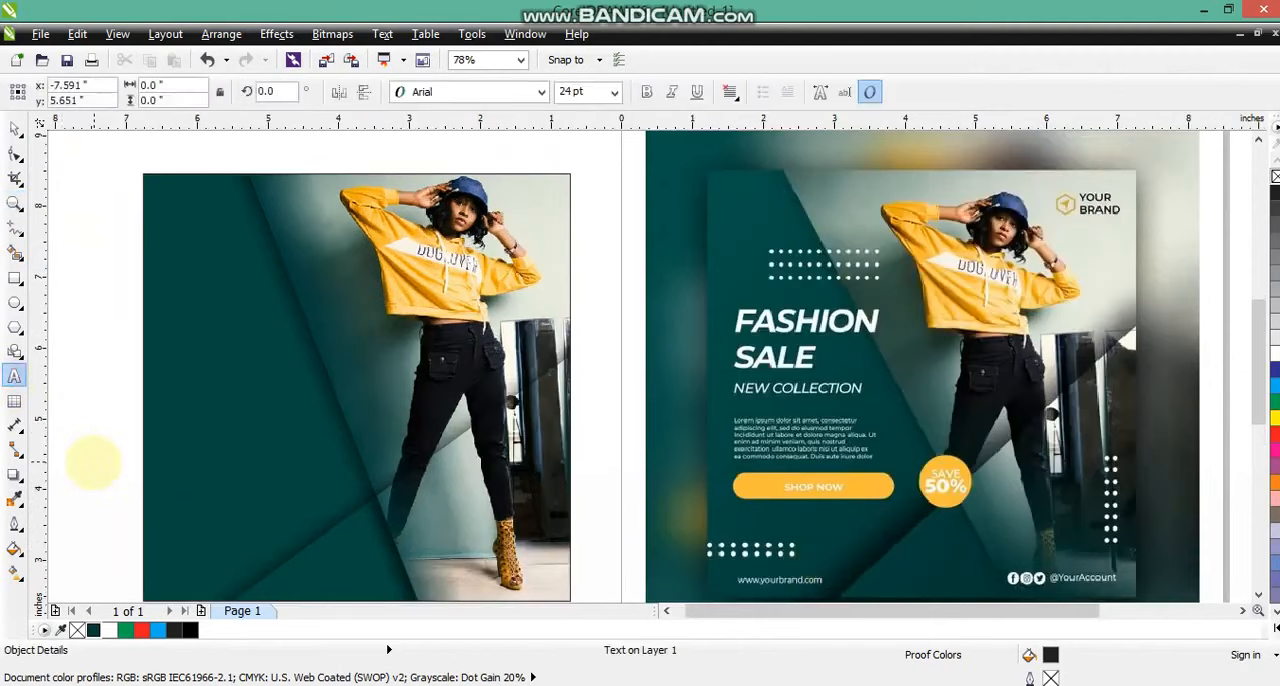
text(FASHION)
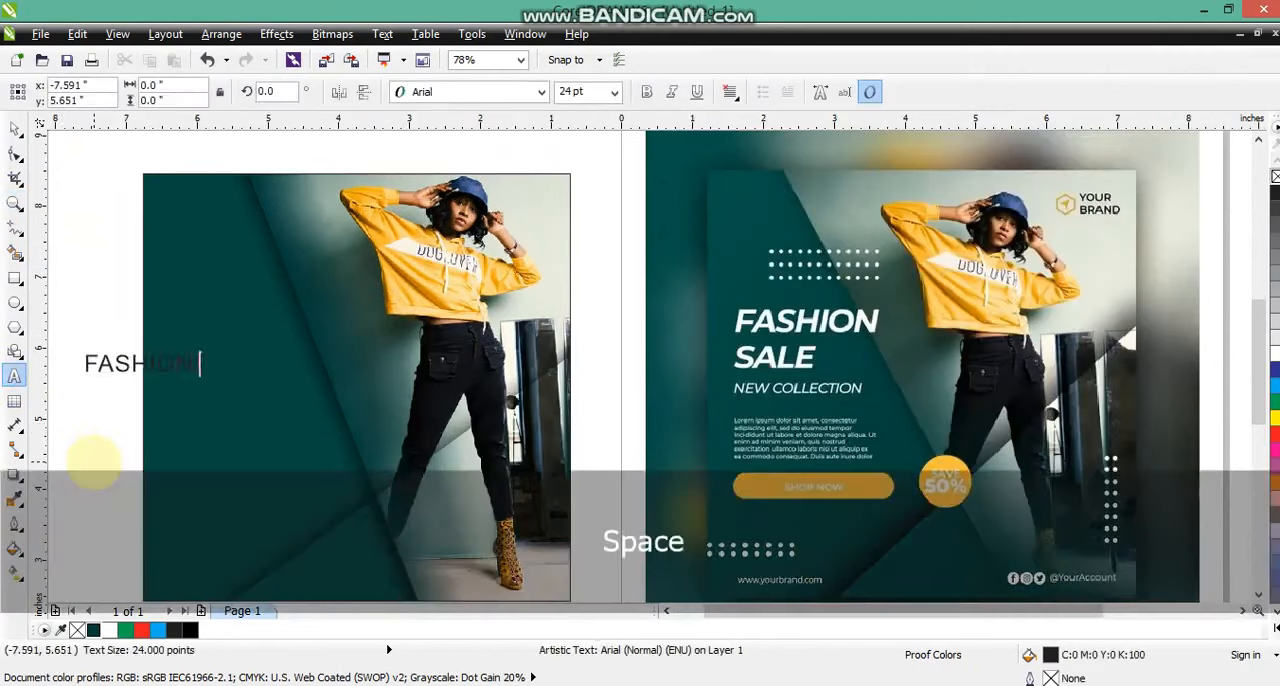
key(ctrl+space)
click(541, 92)
key(ctrl+k)
Arrange SALE beneath FASHION on the dark green area at about 54 pt and stretch both words wider.
drag(85, 287, 343, 415)
click(237, 326)
drag(231, 317, 250, 323)
click(293, 368)
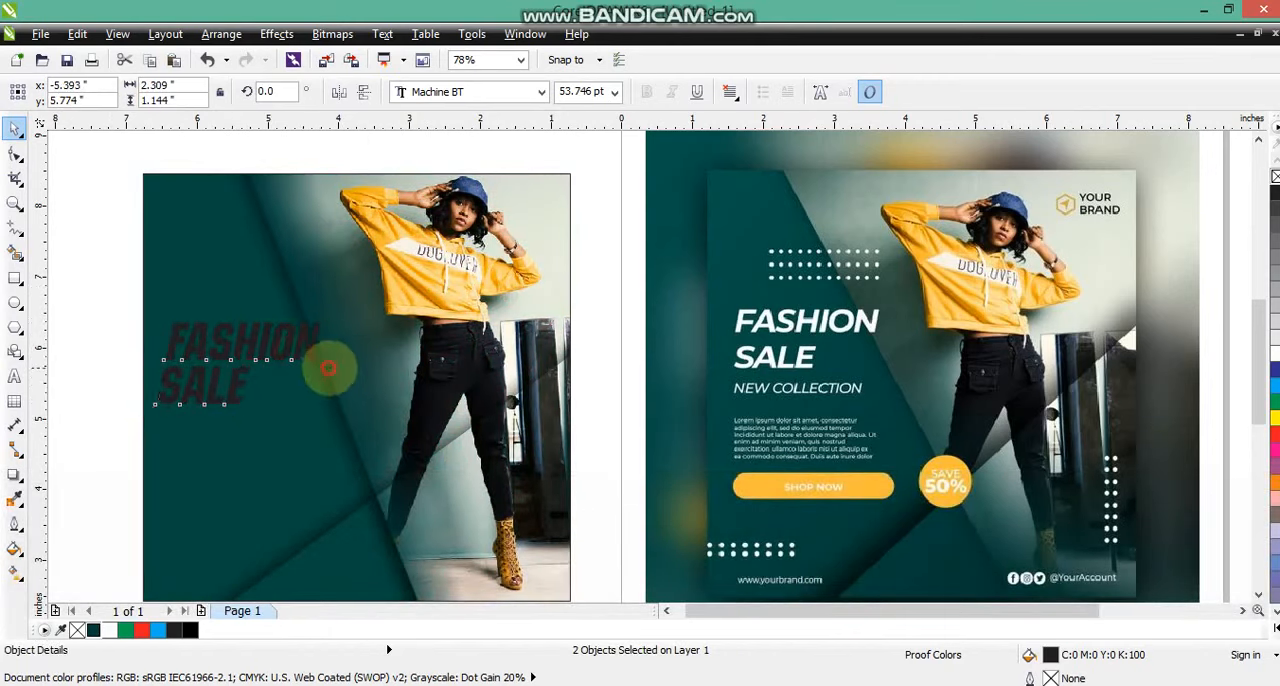
drag(329, 368, 352, 369)
Fill the FASHION and SALE heading with white and shift it slightly up.
click(110, 630)
key(ctrl+k)
drag(333, 351, 334, 343)
click(114, 366)
Fill the word SALE with golden yellow.
click(190, 394)
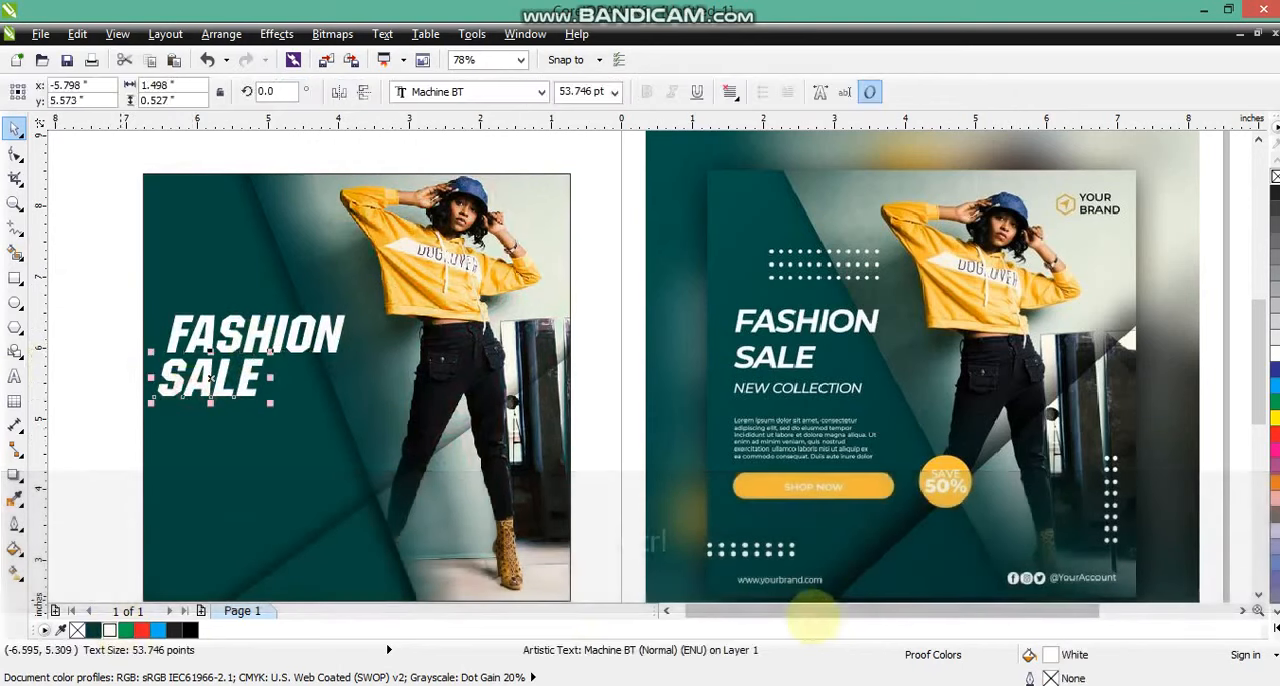
click(1274, 628)
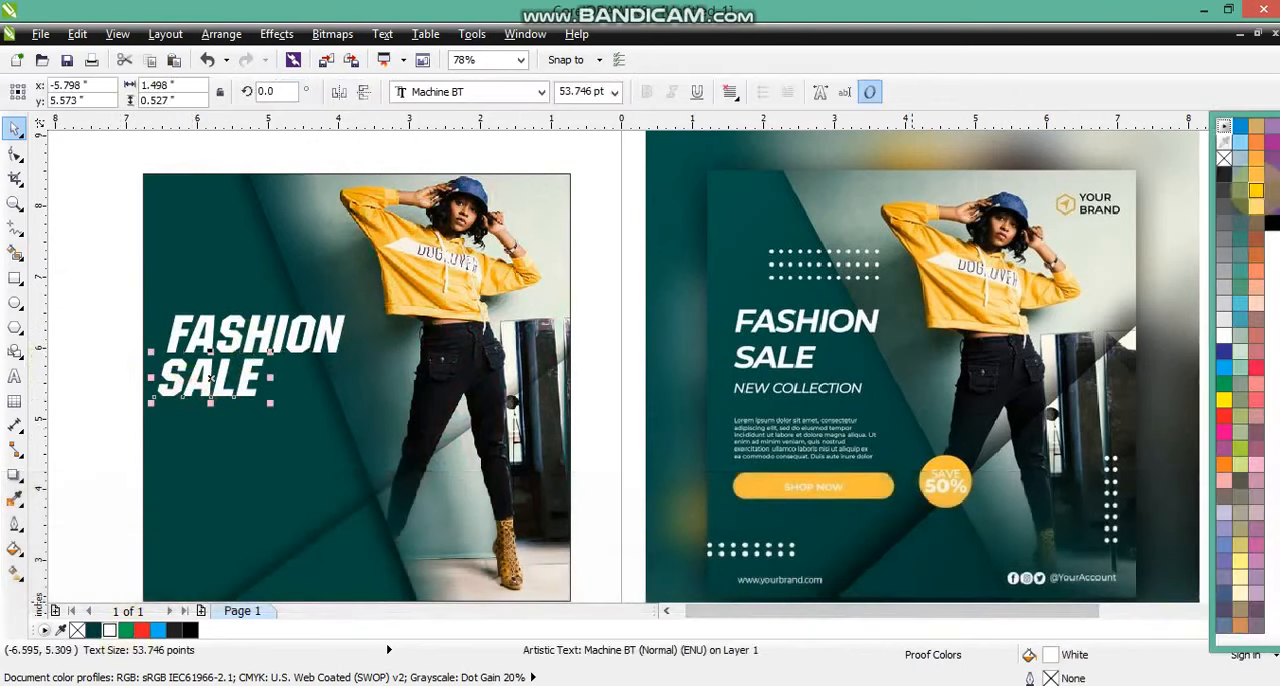
click(1256, 190)
click(110, 290)
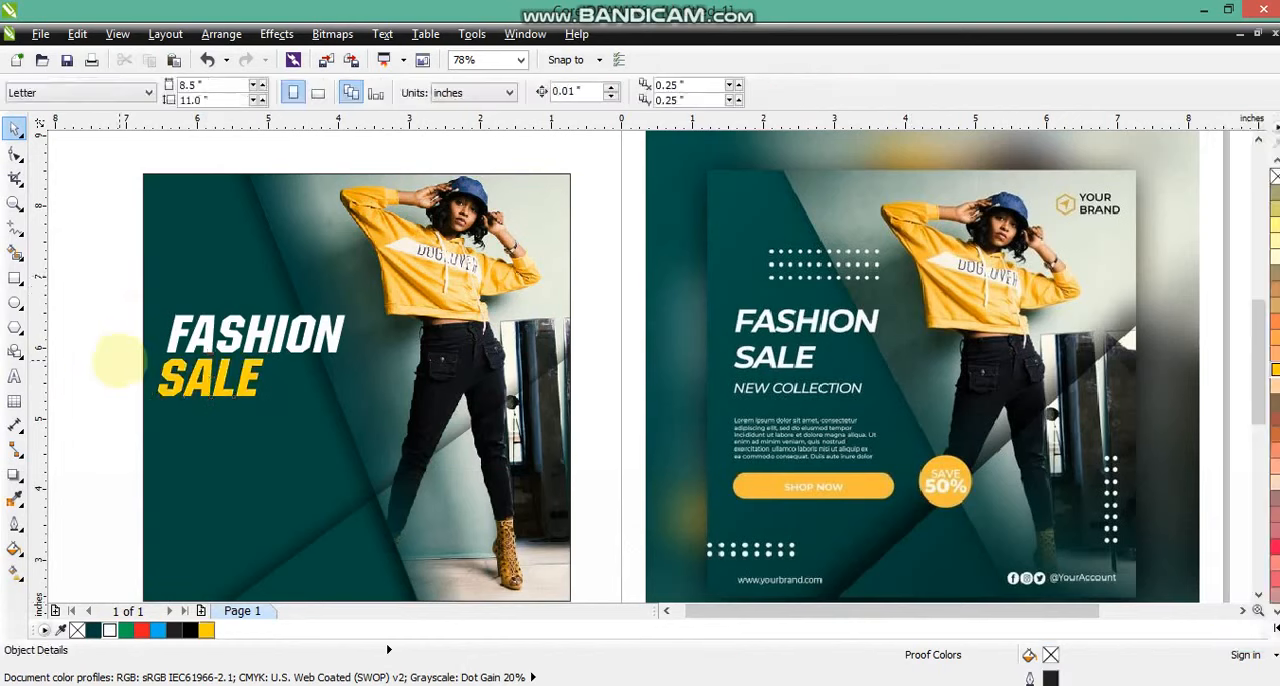
Duplicate FASHION beneath SALE at about 25 pt and replace its text with NEW COLLECTION.
click(14, 203)
drag(103, 185, 860, 536)
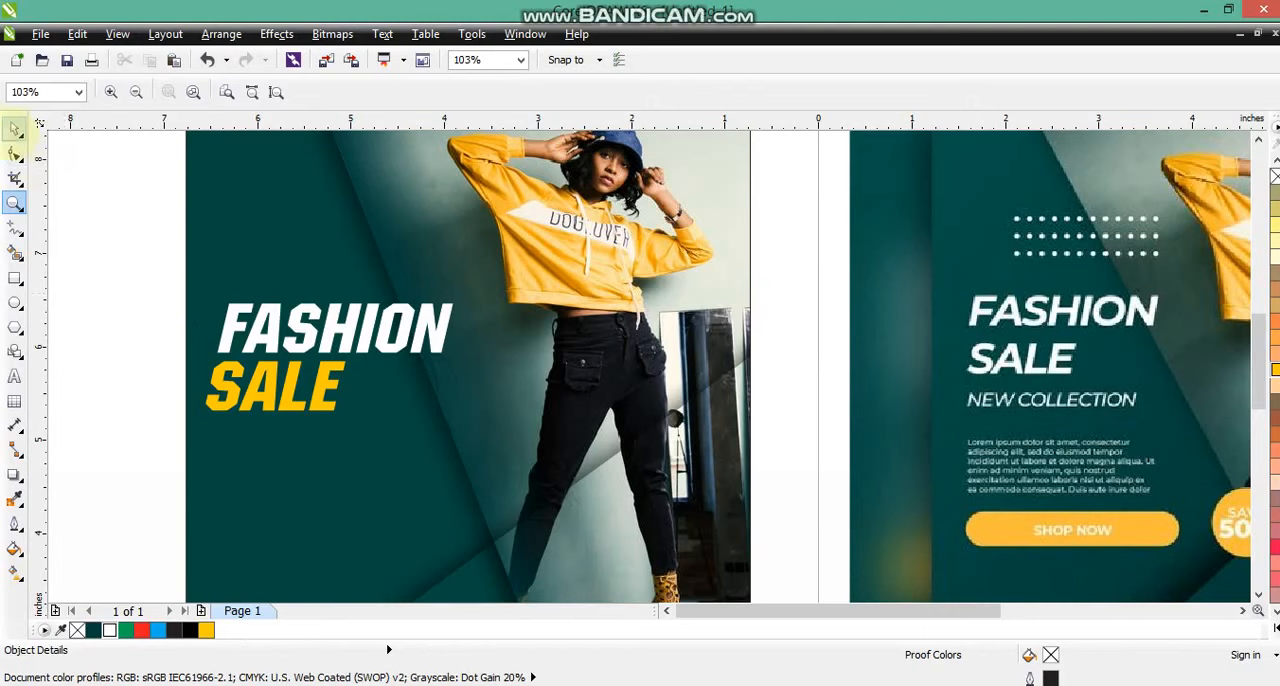
click(14, 128)
drag(337, 337, 336, 463)
drag(273, 435, 257, 435)
key(shift+Home)
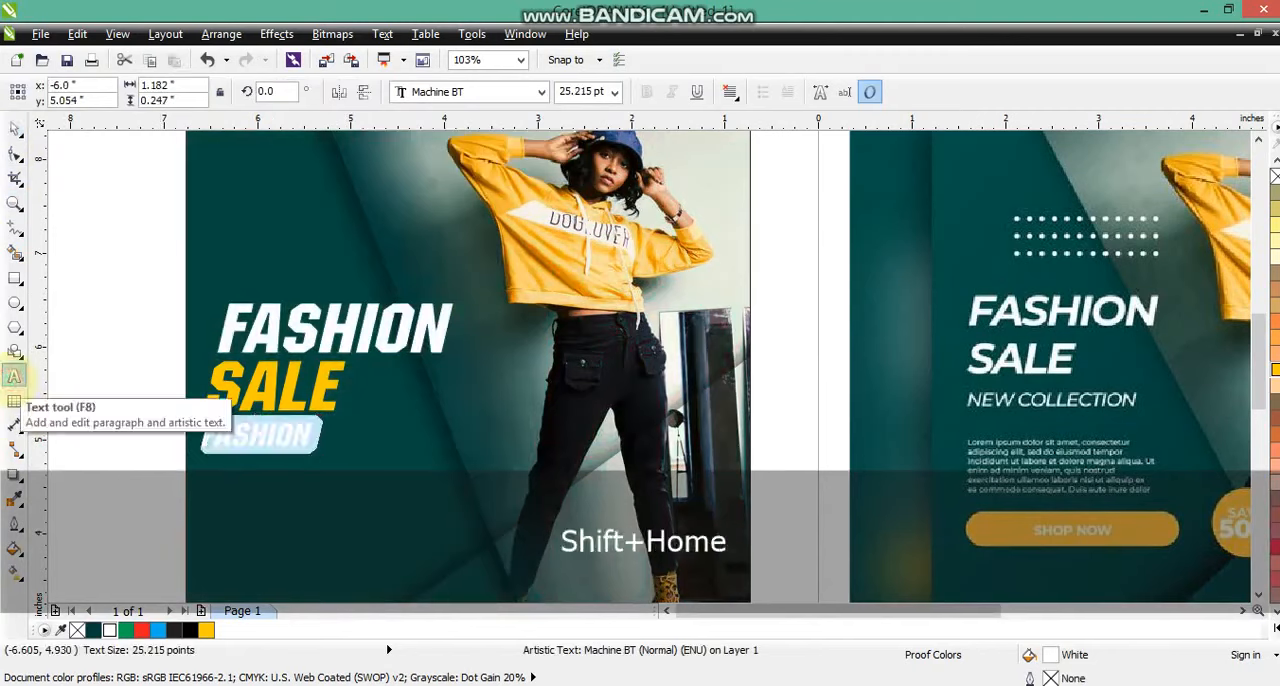
text(NEW COLLECTION)
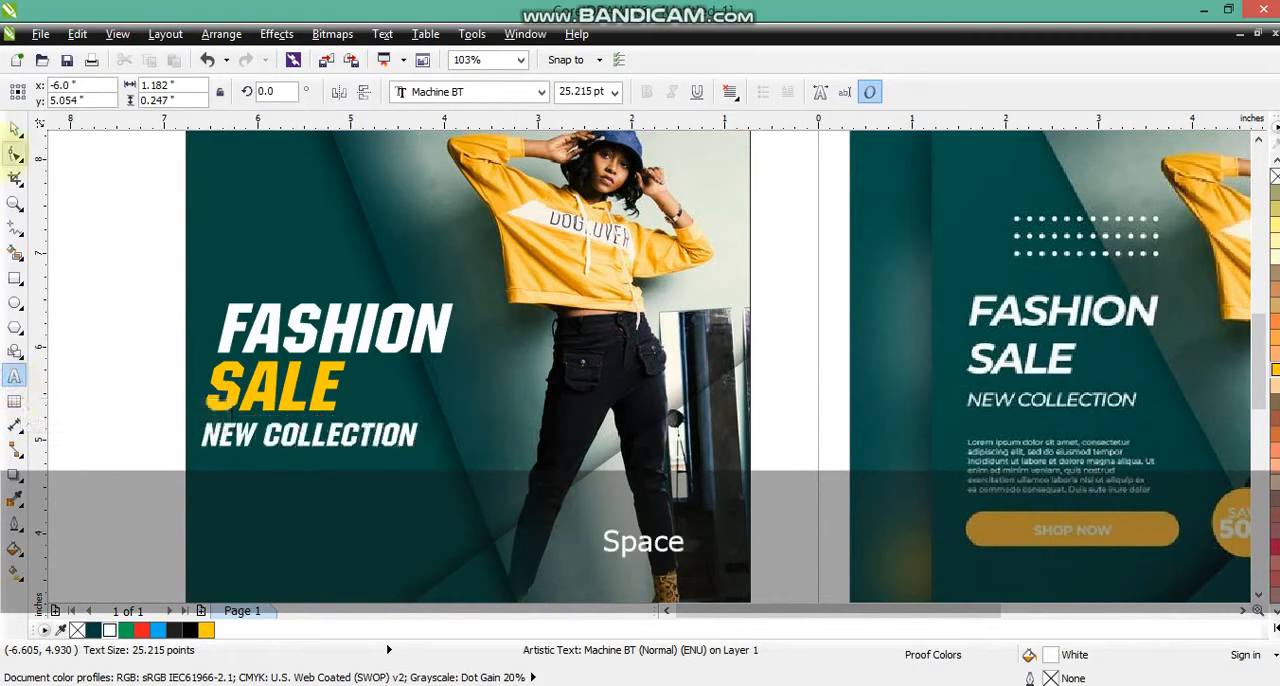
Set the NEW COLLECTION line in the LilyUPC font.
click(15, 128)
click(480, 91)
key(Down)
key(Down)
key(Down)
key(Down)
key(Down)
key(Down)
key(Down)
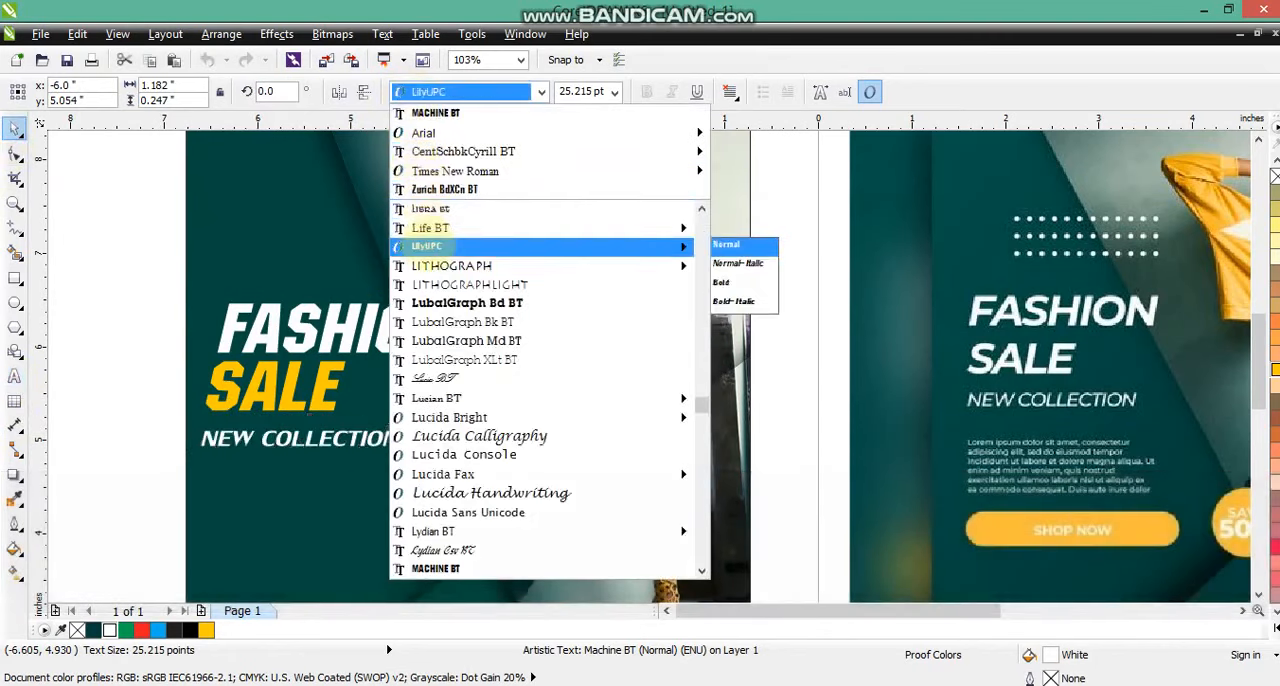
click(428, 244)
Widen the letter spacing of NEW COLLECTION and place the line close beneath SALE.
click(405, 440)
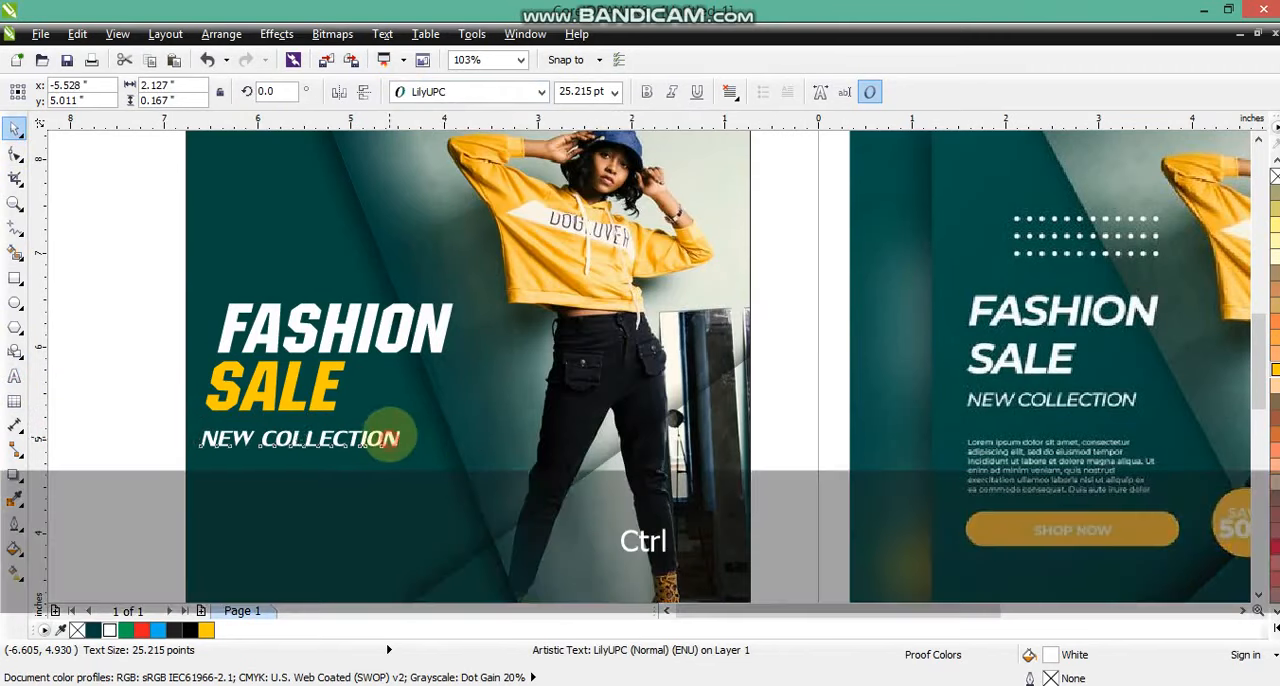
drag(390, 438, 429, 449)
click(15, 153)
click(15, 128)
Shift the FASHION, SALE and NEW COLLECTION lines together about 0.04 inch to the right.
click(78, 247)
drag(78, 247, 508, 457)
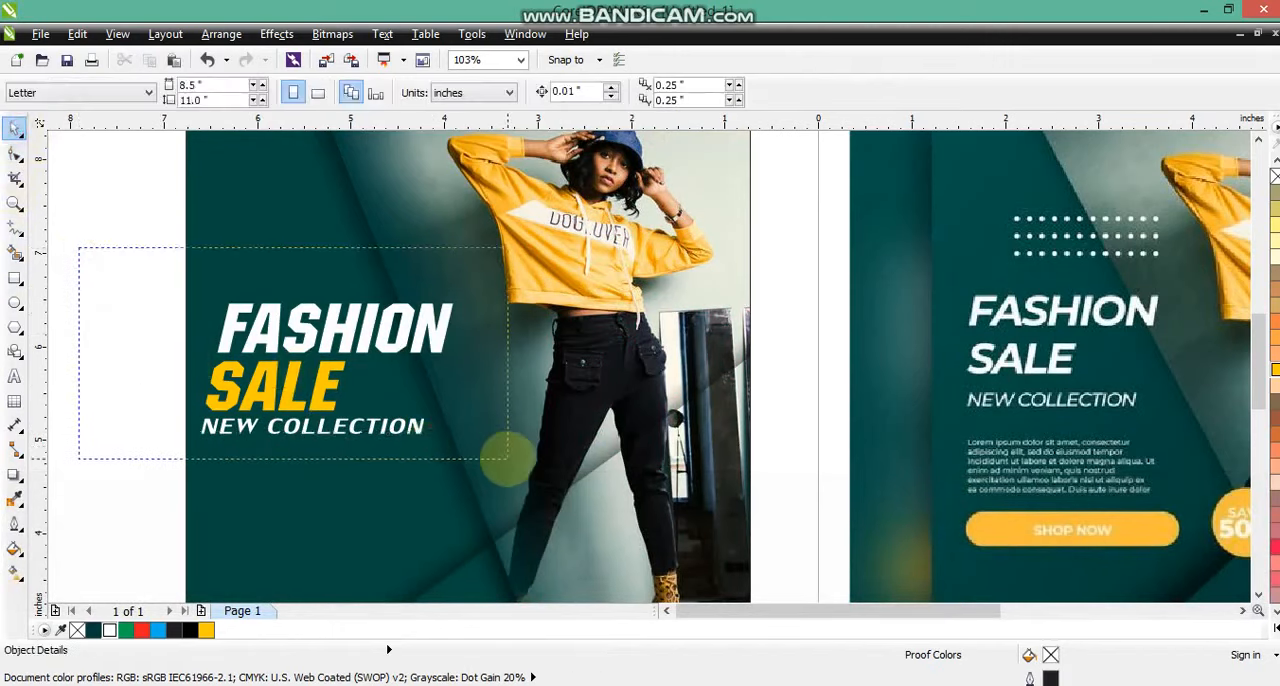
drag(408, 429, 414, 433)
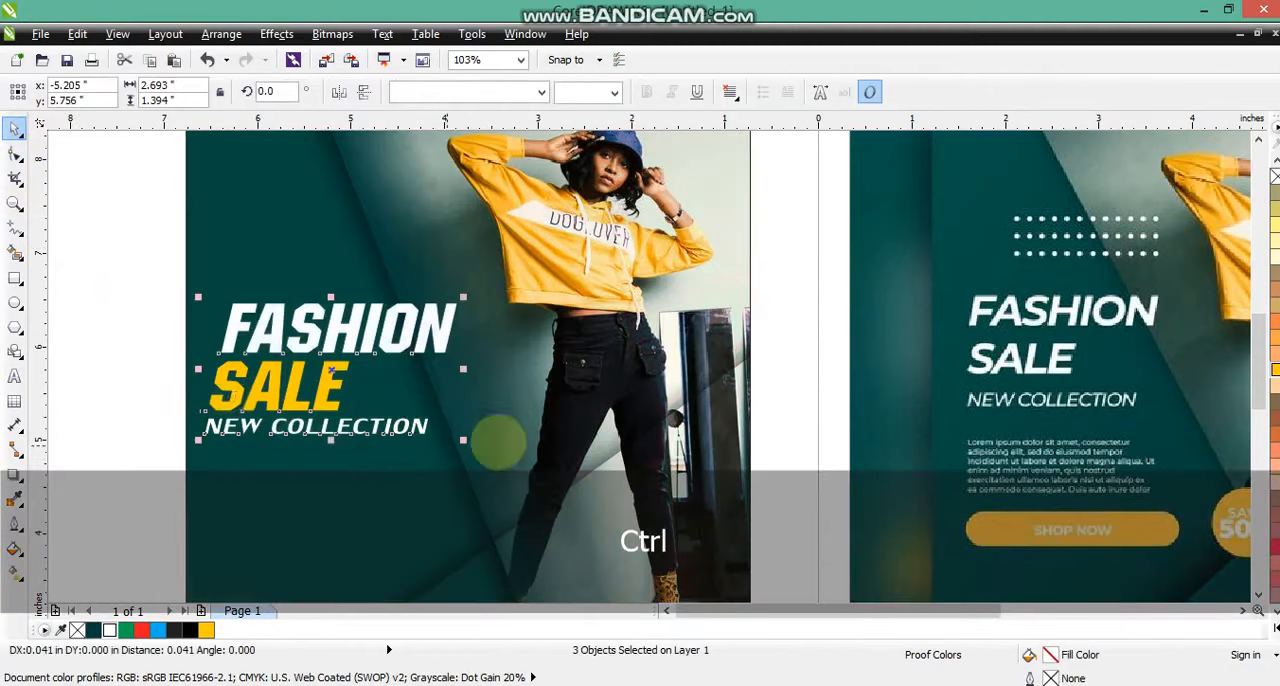
click(508, 409)
Move the FASHION, SALE and NEW COLLECTION lines together down to the lower part of the dark green area.
key(shift+F2)
key(Escape)
drag(320, 259, 651, 423)
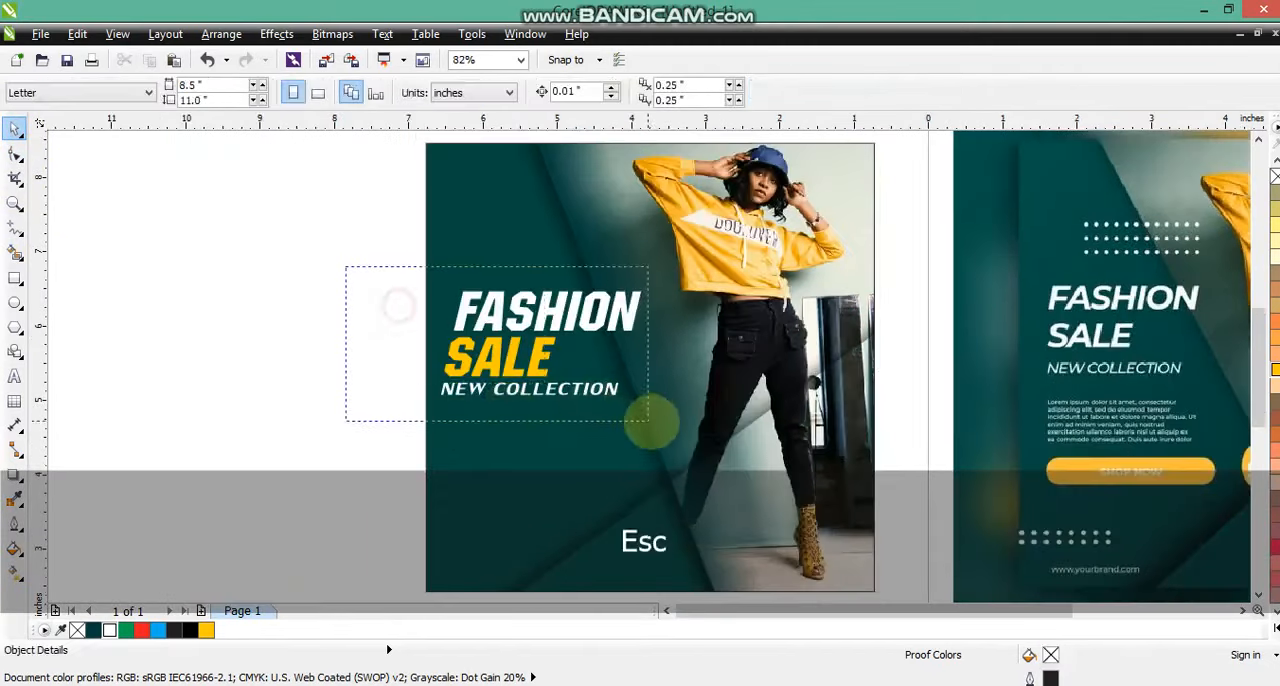
drag(571, 386, 636, 540)
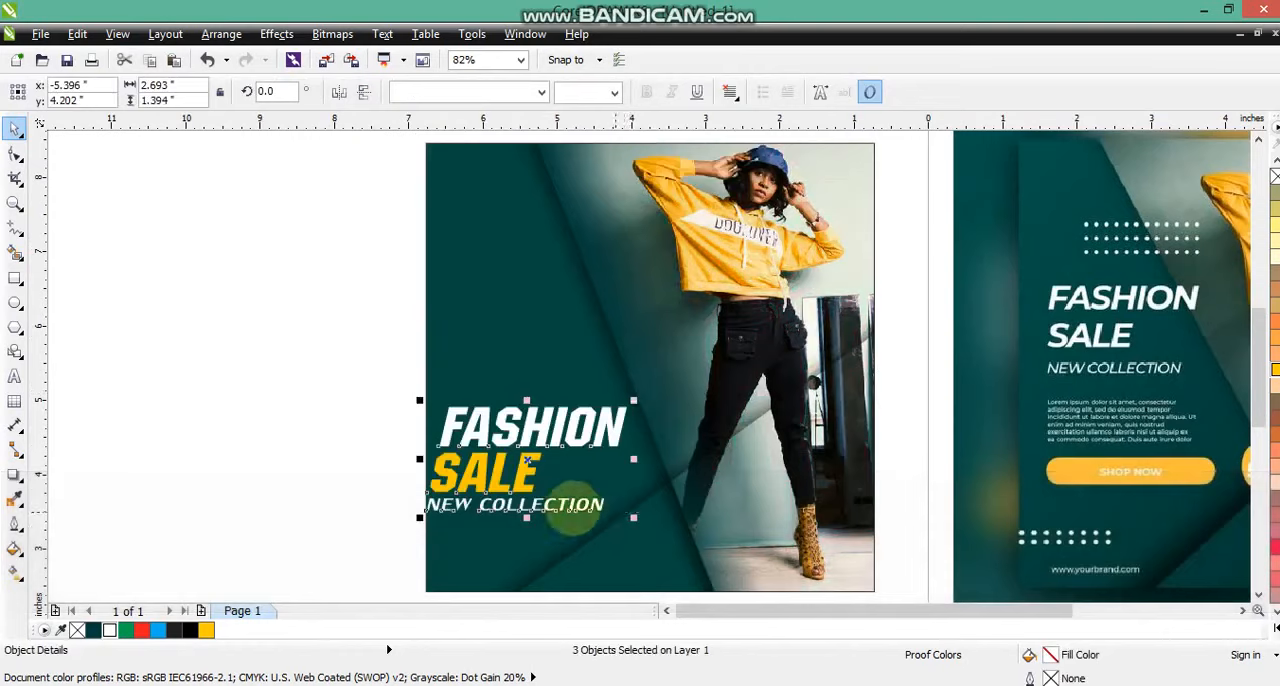